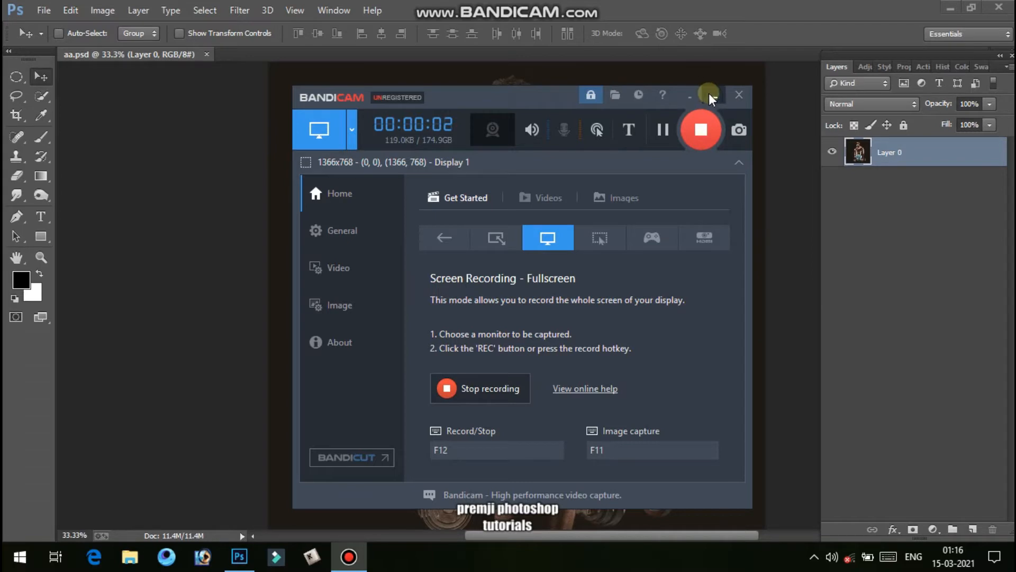
pyautogui.click(711, 96)
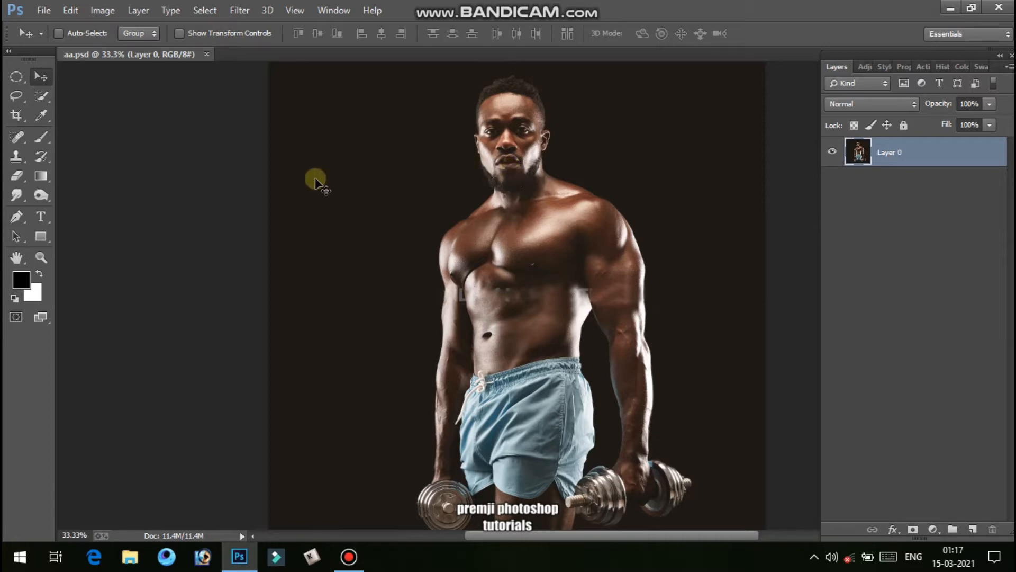
pyautogui.rightClick(549, 219)
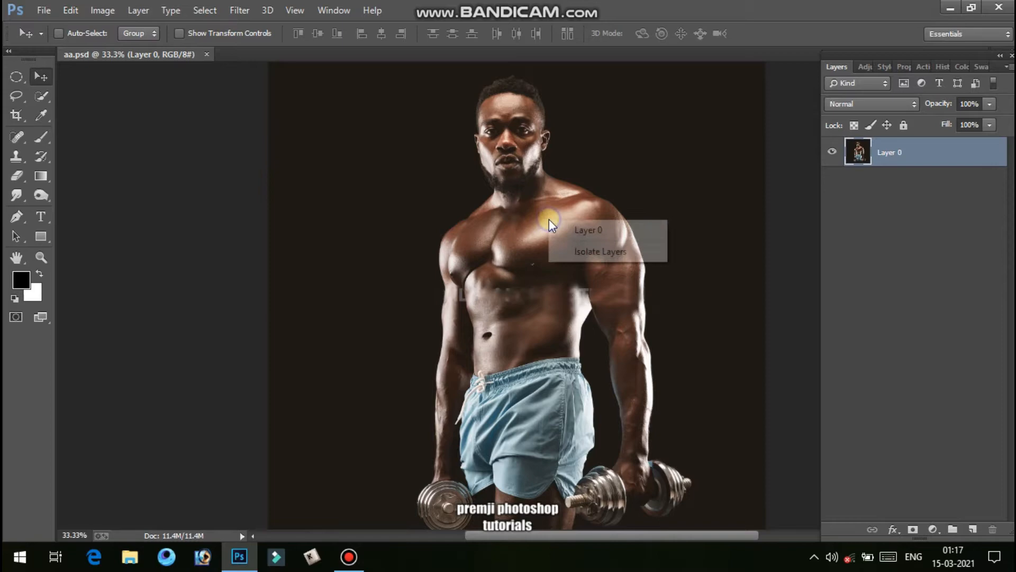
pyautogui.rightClick(535, 196)
pyautogui.click(538, 181)
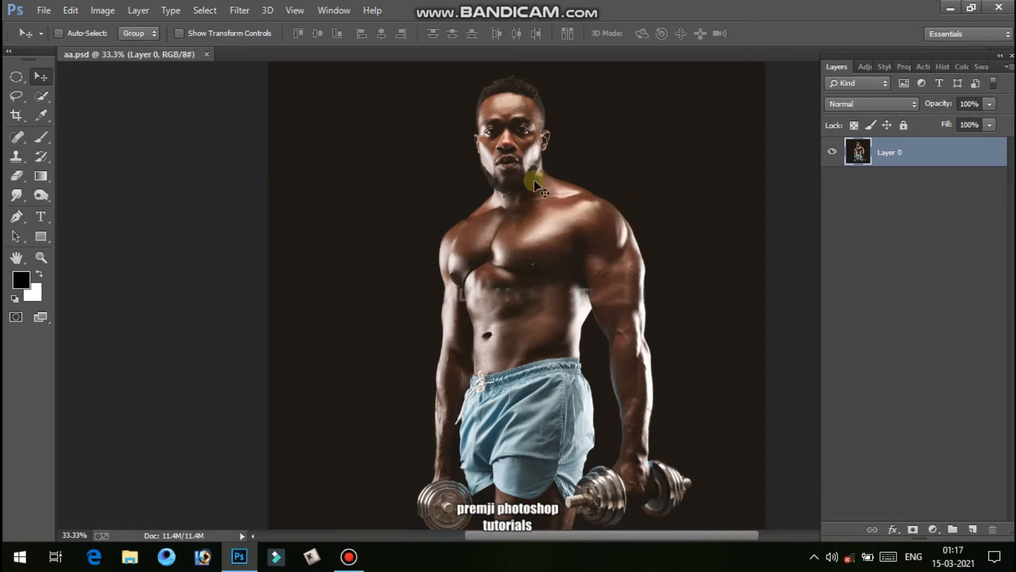
pyautogui.rightClick(522, 227)
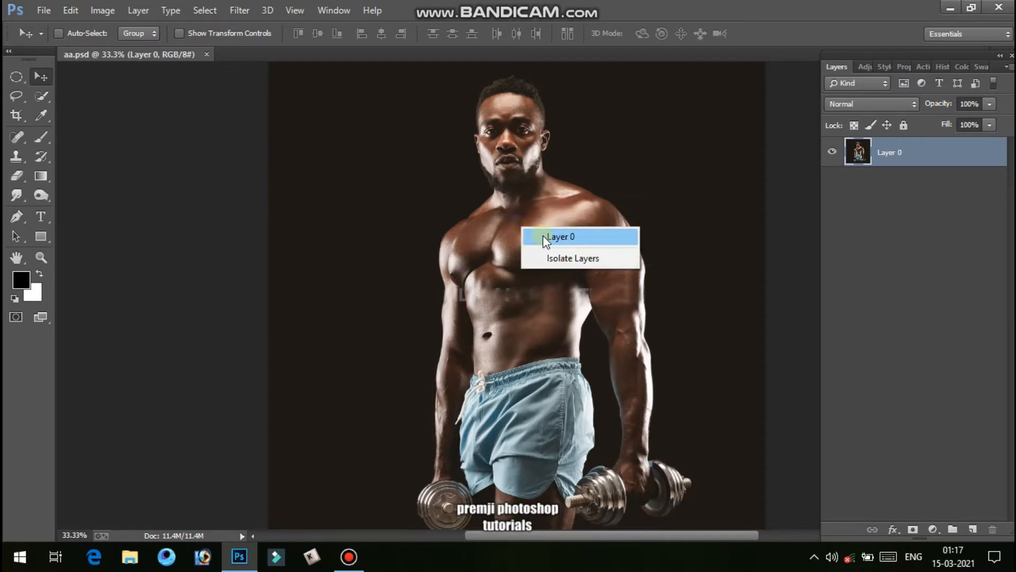
pyautogui.click(510, 198)
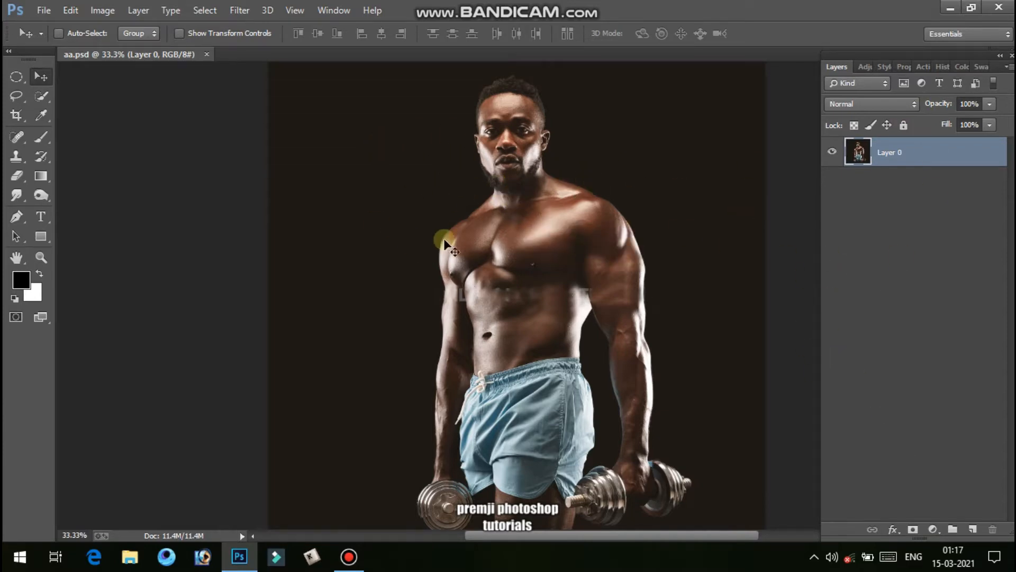
# Add a Gradient Map adjustment layer above Layer 0 and open the color of its gradient's white end stop.
pyautogui.click(937, 528)
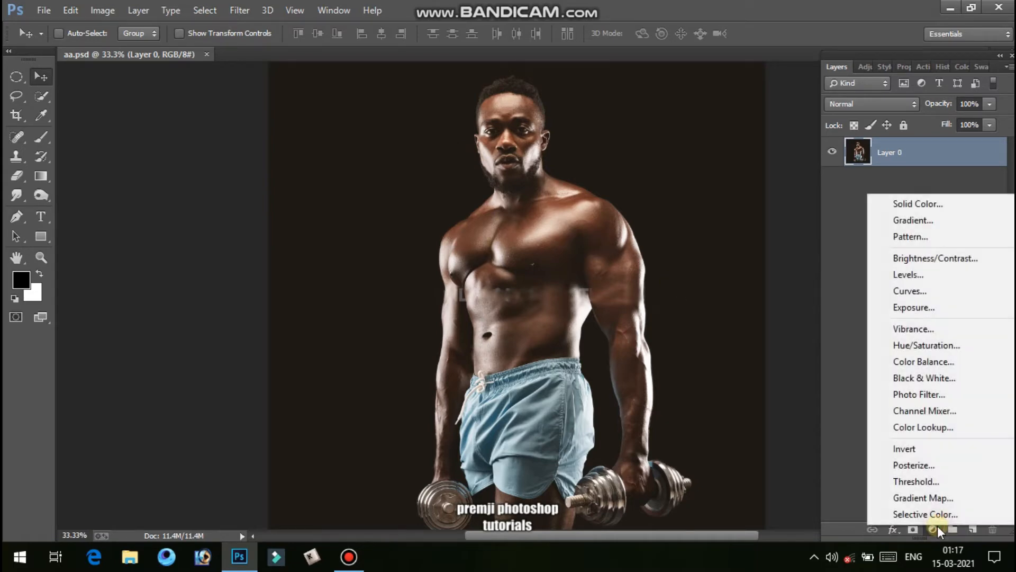
pyautogui.click(930, 496)
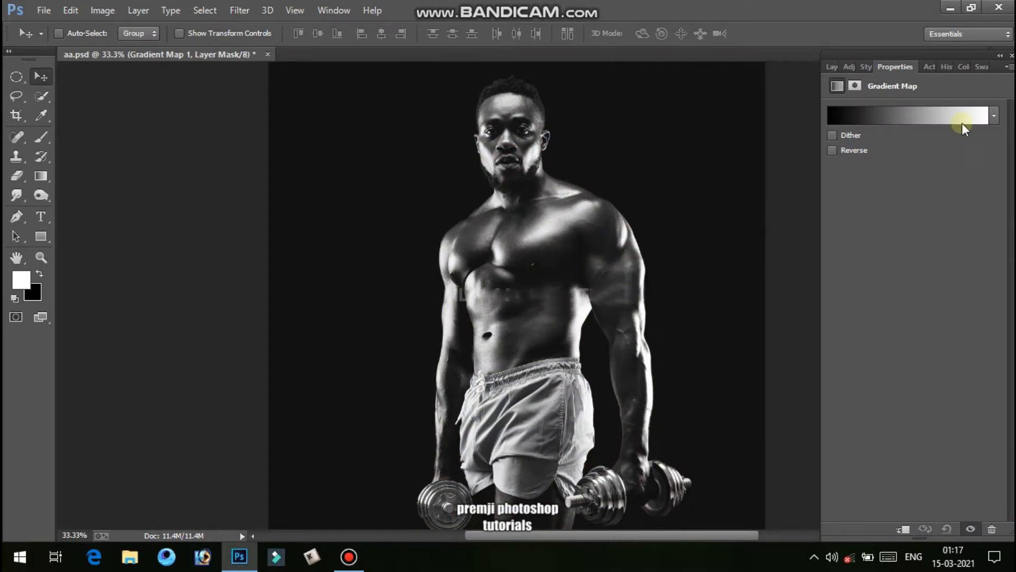
pyautogui.click(896, 115)
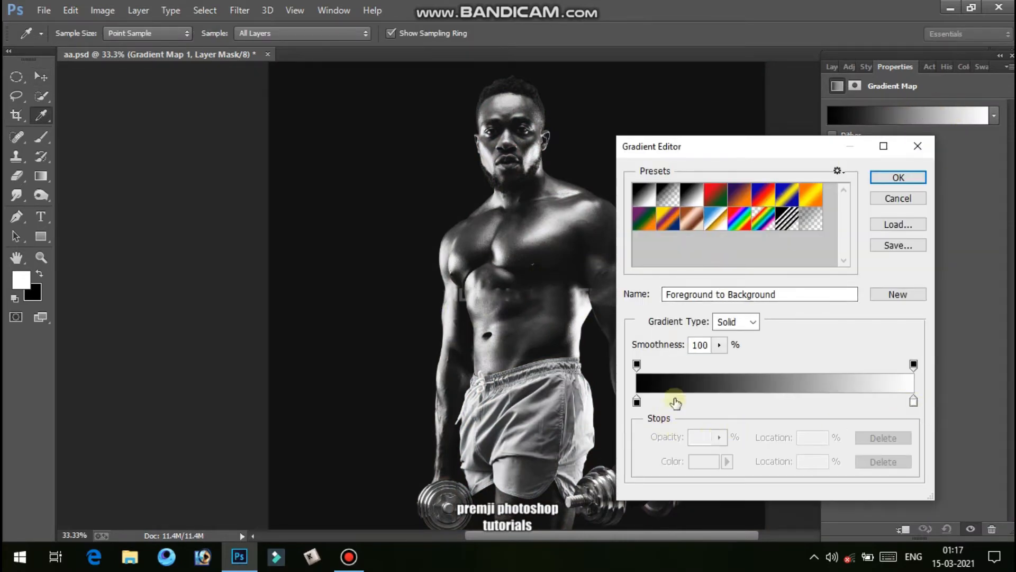
pyautogui.click(914, 401)
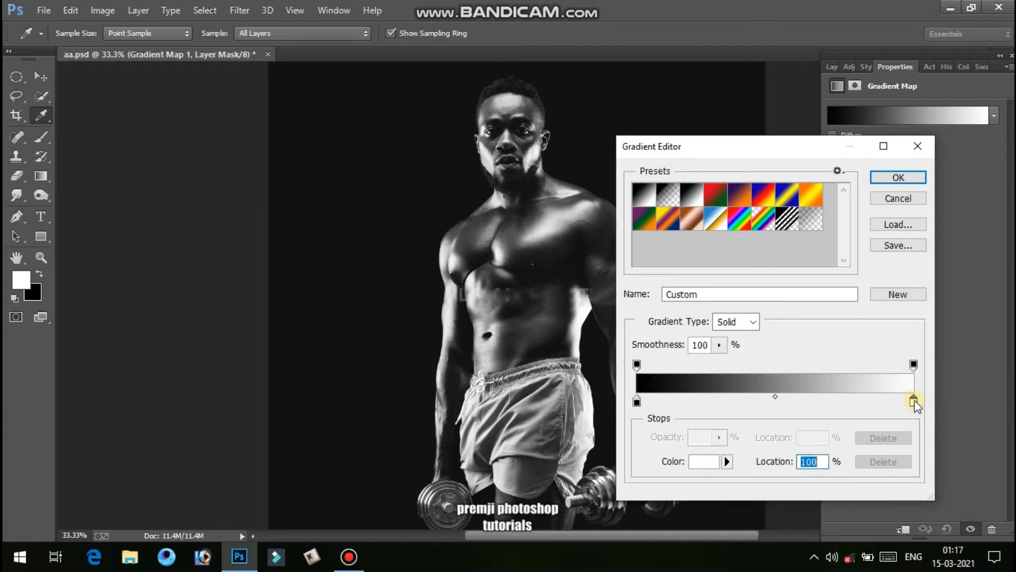
pyautogui.click(698, 465)
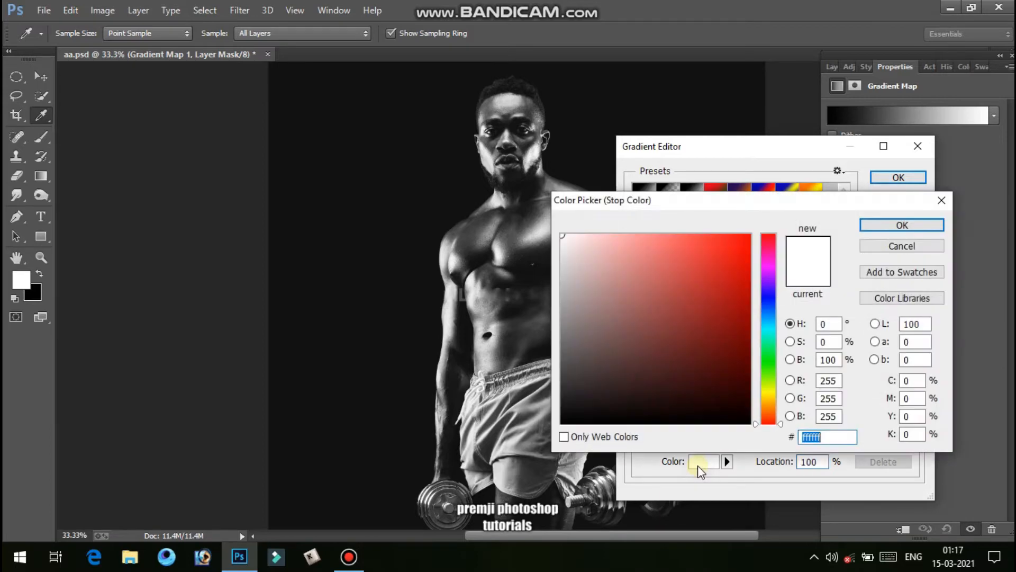
# Try out various red and dark cyan shades as the color of the gradient's white end stop.
pyautogui.click(725, 271)
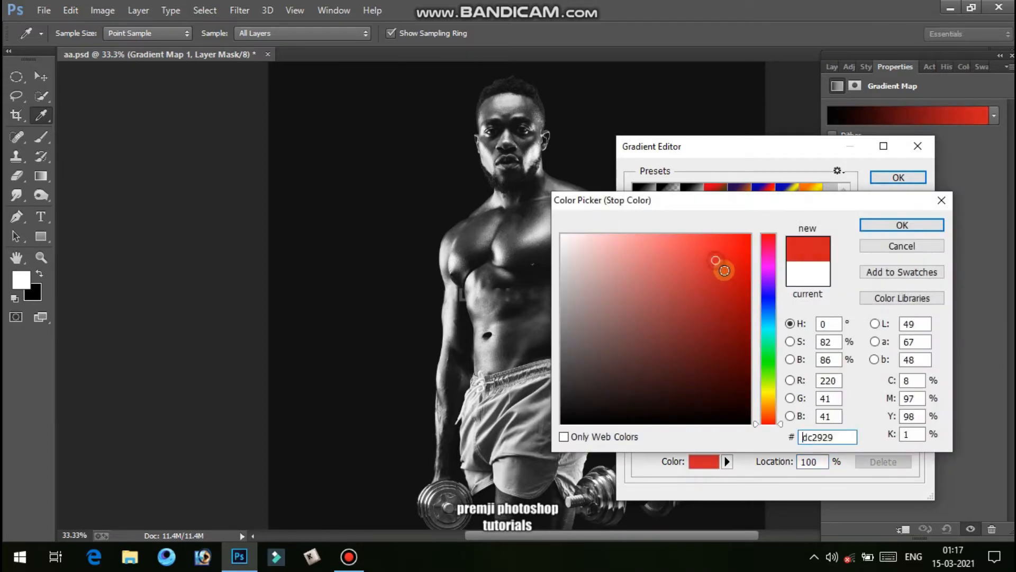
pyautogui.click(697, 339)
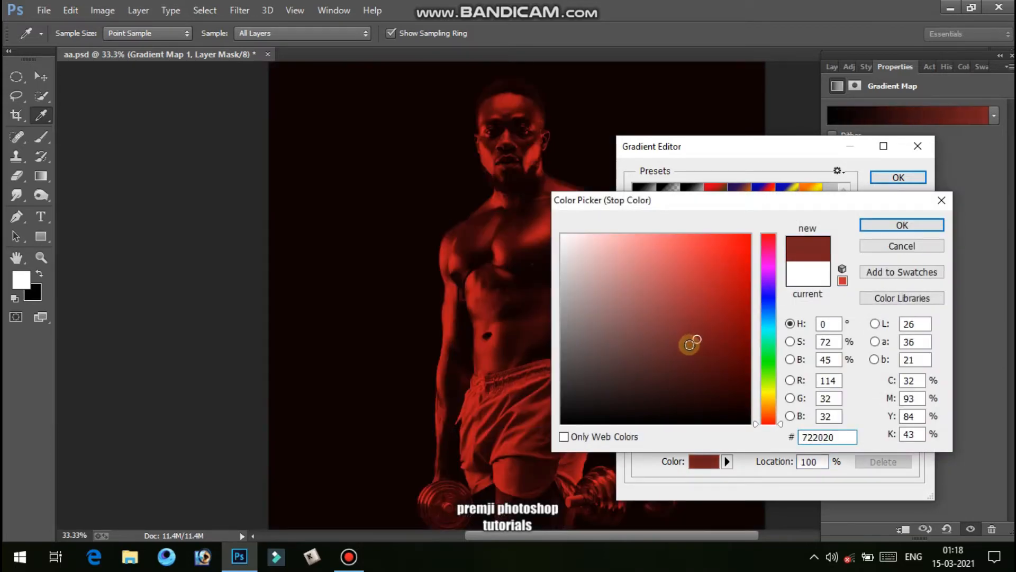
pyautogui.moveTo(718, 384); pyautogui.dragTo(710, 385)
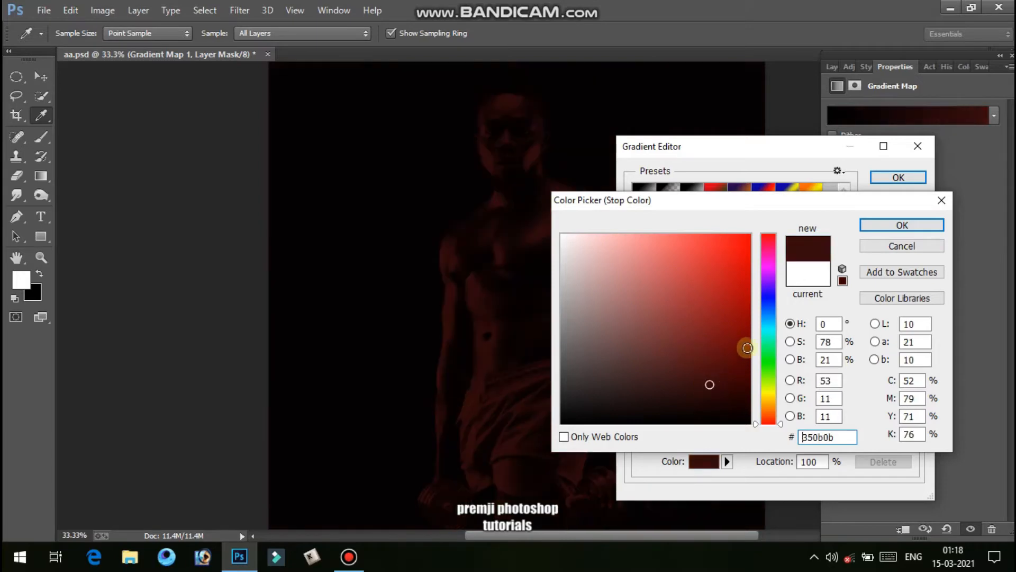
pyautogui.click(769, 297)
pyautogui.moveTo(757, 285)
pyautogui.mouseDown()
pyautogui.moveTo(770, 335)
pyautogui.moveTo(770, 323)
pyautogui.mouseUp()
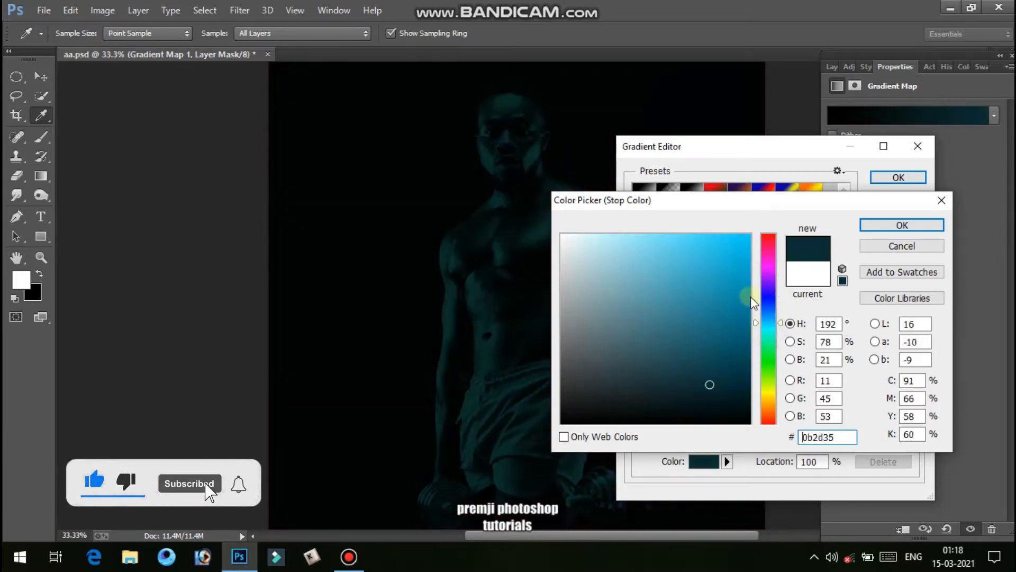
pyautogui.click(731, 252)
pyautogui.moveTo(731, 252)
pyautogui.mouseDown()
pyautogui.moveTo(709, 251)
pyautogui.moveTo(708, 241)
pyautogui.moveTo(736, 279)
pyautogui.mouseUp()
pyautogui.moveTo(781, 323); pyautogui.dragTo(779, 328)
pyautogui.moveTo(735, 276)
pyautogui.mouseDown()
pyautogui.moveTo(717, 223)
pyautogui.moveTo(705, 263)
pyautogui.moveTo(745, 233)
pyautogui.mouseUp()
# Set the gradient's end stop color to teal #2adbcc and accept the black-to-teal gradient.
pyautogui.click(714, 260)
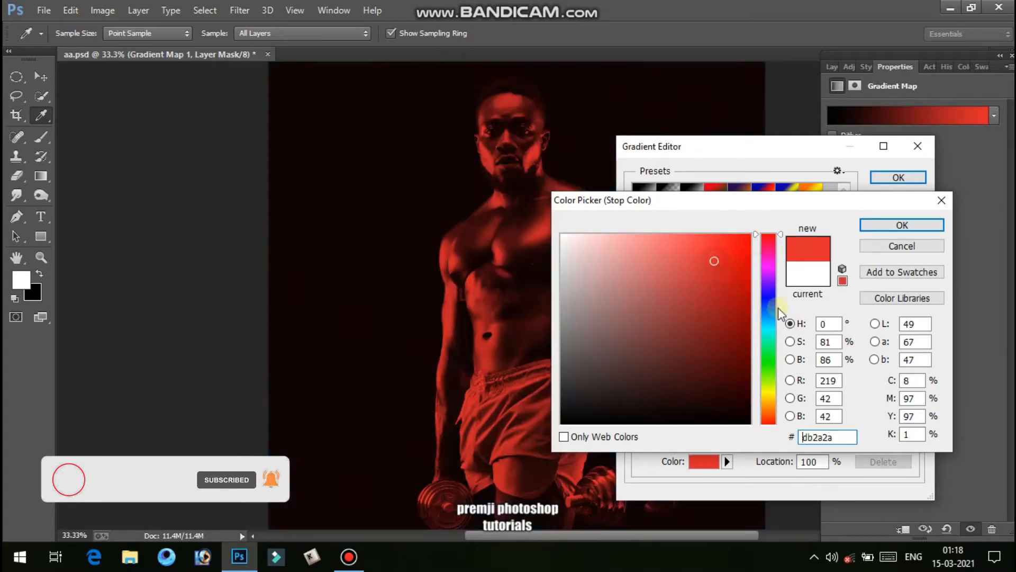
pyautogui.click(769, 331)
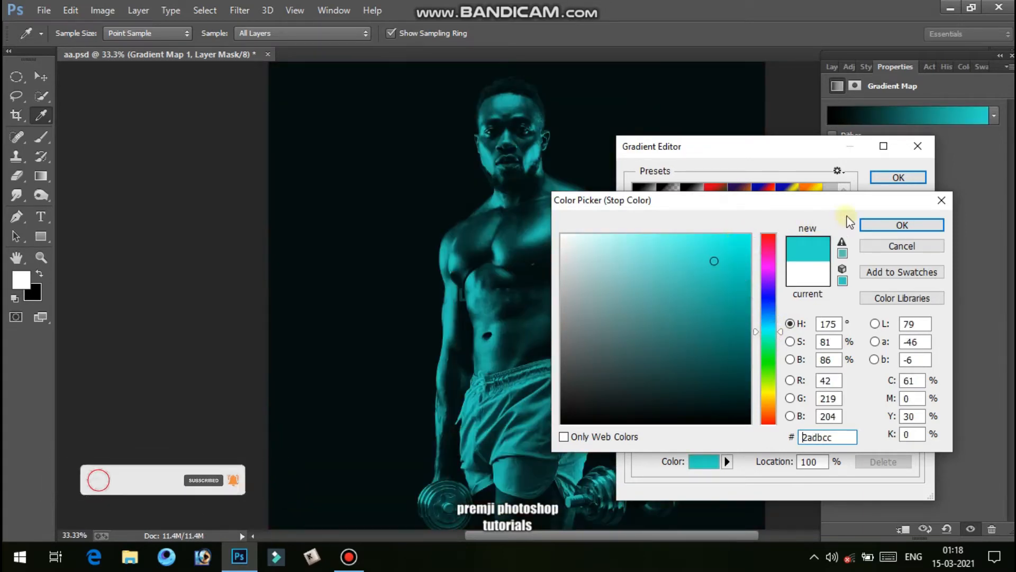
pyautogui.click(909, 225)
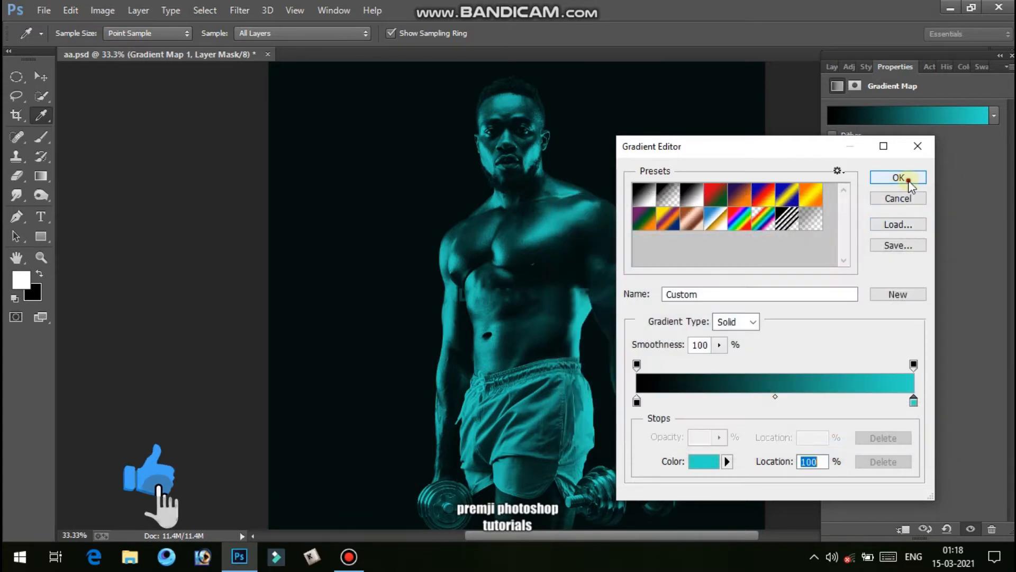
pyautogui.click(908, 180)
# Add a second Gradient Map adjustment layer above Gradient Map 1 and open its gradient for editing.
pyautogui.click(833, 67)
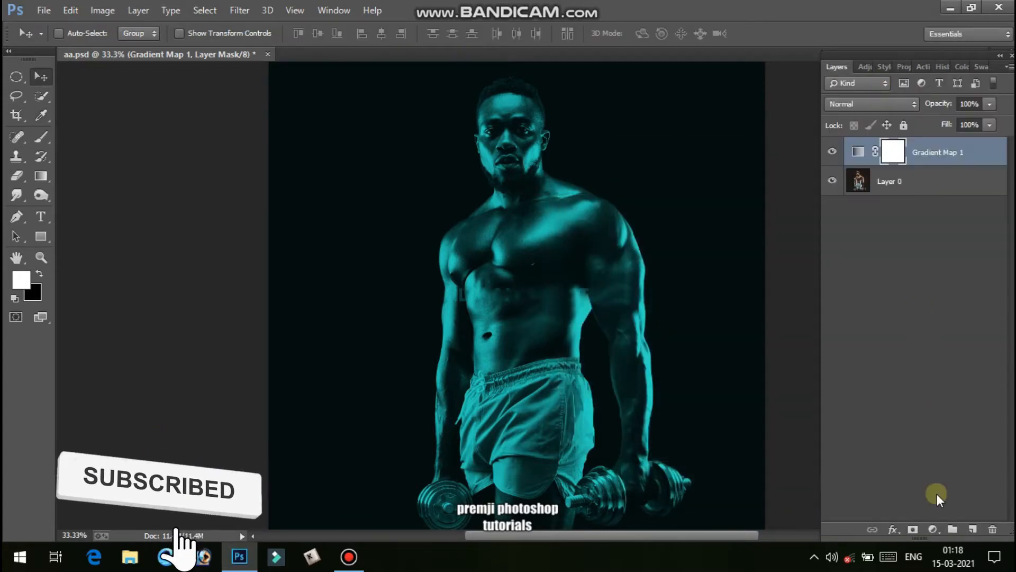
pyautogui.click(933, 530)
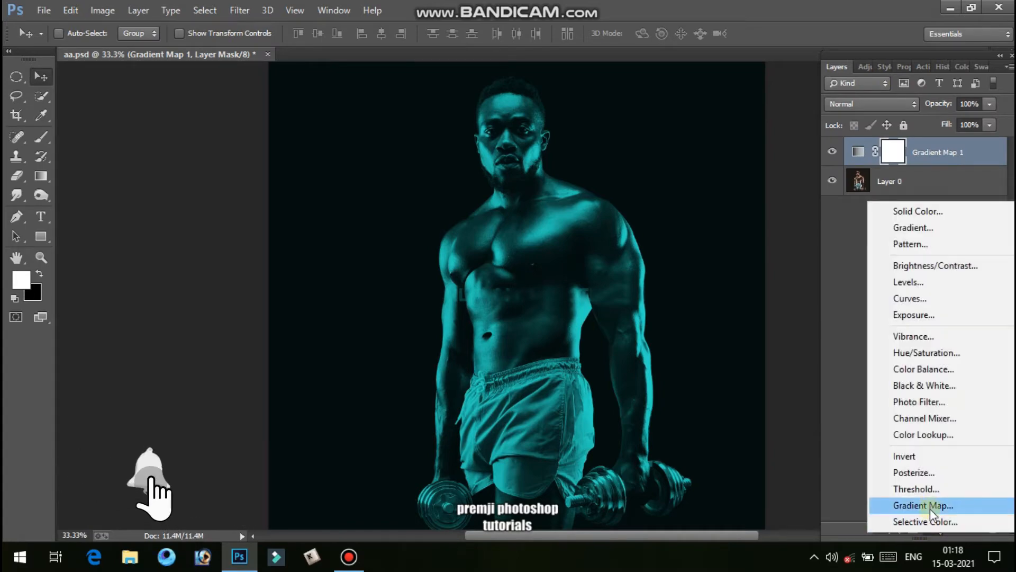
pyautogui.click(930, 508)
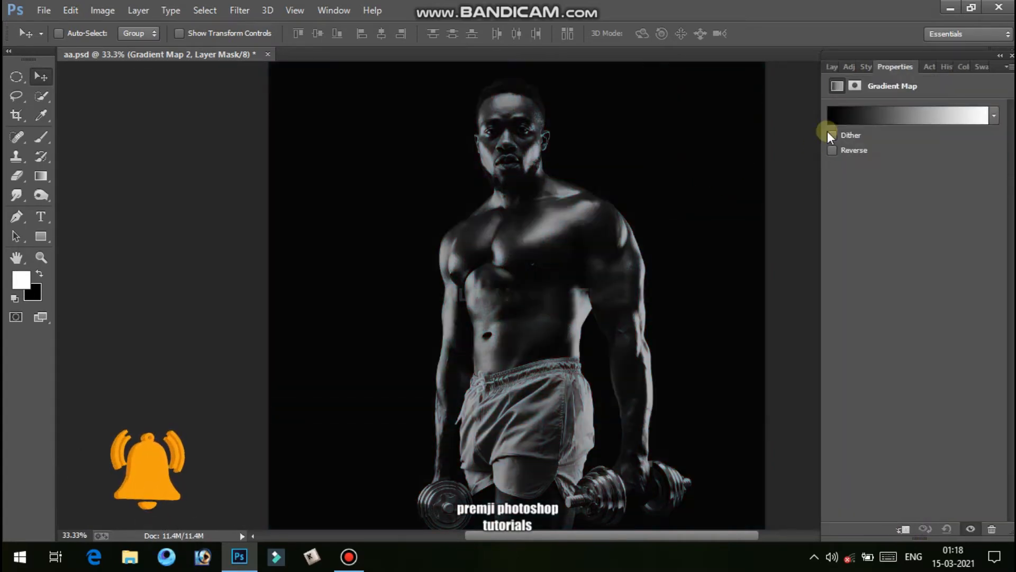
pyautogui.click(880, 114)
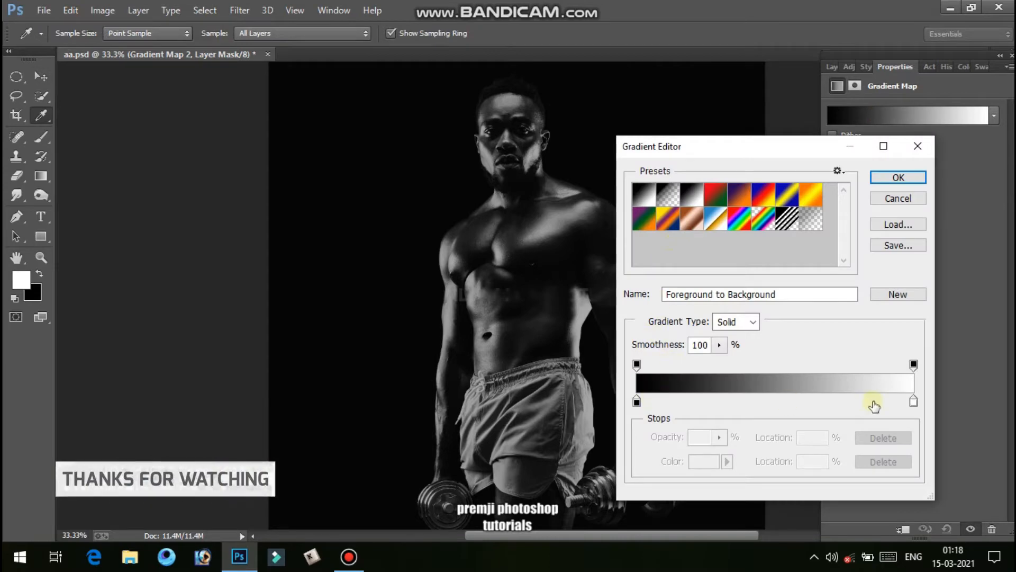
# Set the color of the second gradient's white end stop to a fully saturated bright red.
pyautogui.click(914, 402)
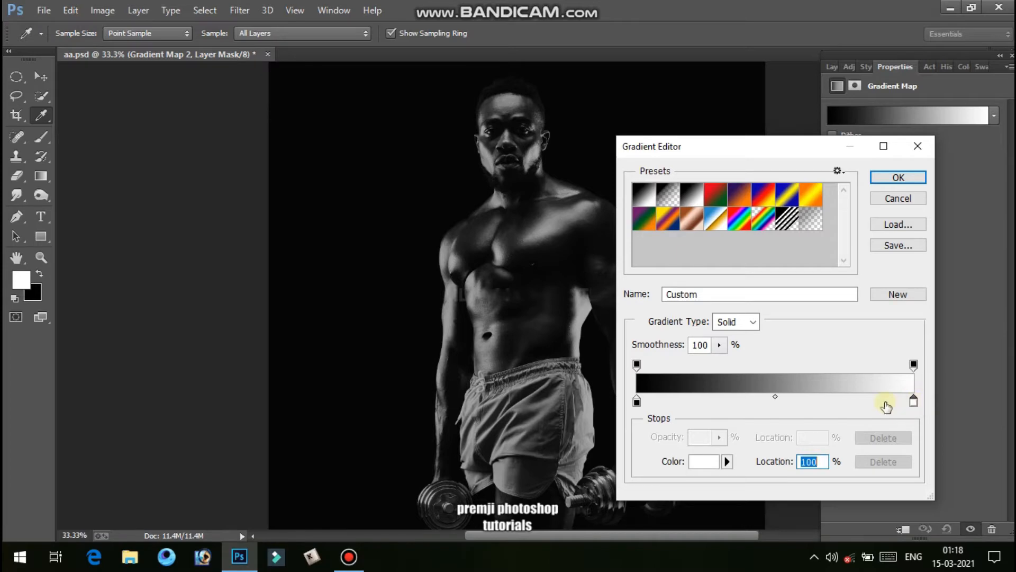
pyautogui.click(703, 470)
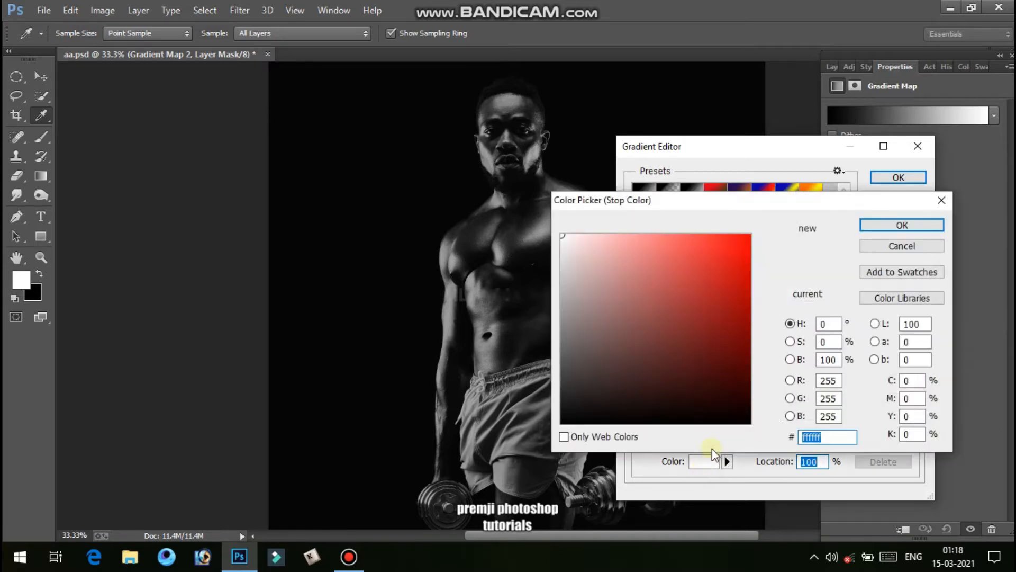
pyautogui.click(739, 257)
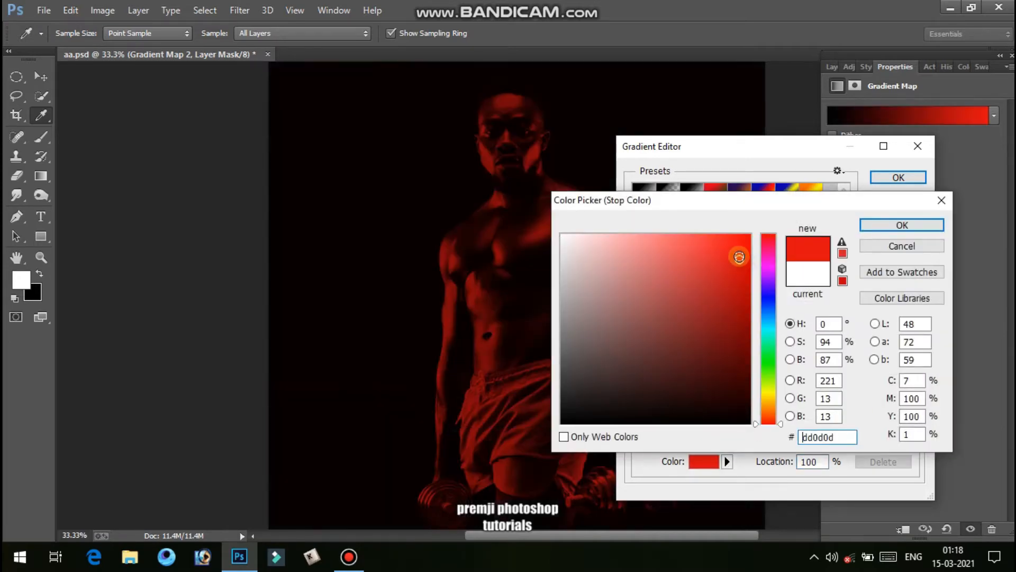
pyautogui.moveTo(739, 259)
pyautogui.mouseDown()
pyautogui.moveTo(700, 208)
pyautogui.moveTo(762, 243)
pyautogui.mouseUp()
pyautogui.click(885, 225)
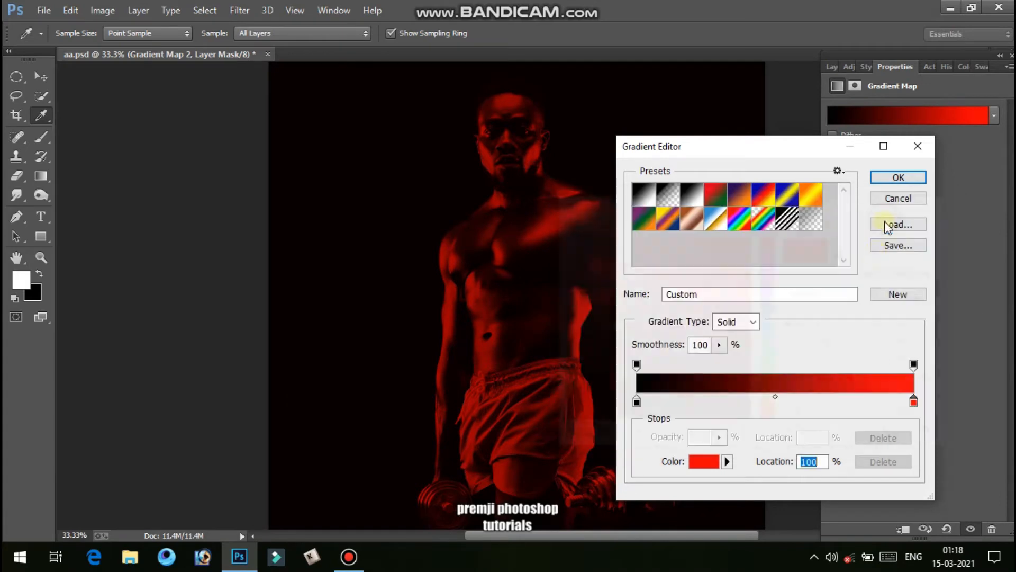
# Shift the midpoint between the black and red stops slightly toward black and accept the gradient.
pyautogui.click(775, 396)
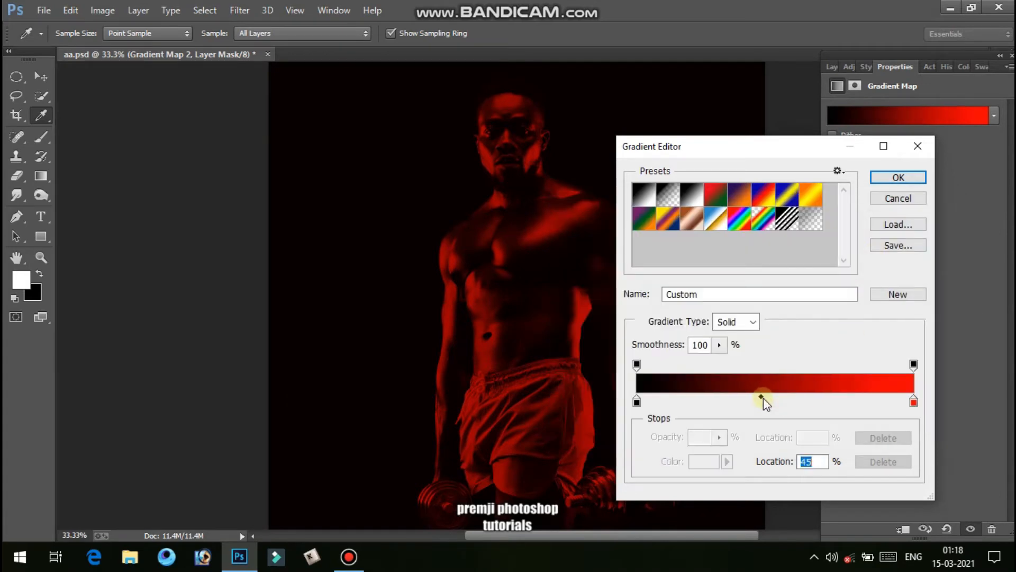
pyautogui.moveTo(763, 398); pyautogui.dragTo(758, 397)
pyautogui.click(894, 177)
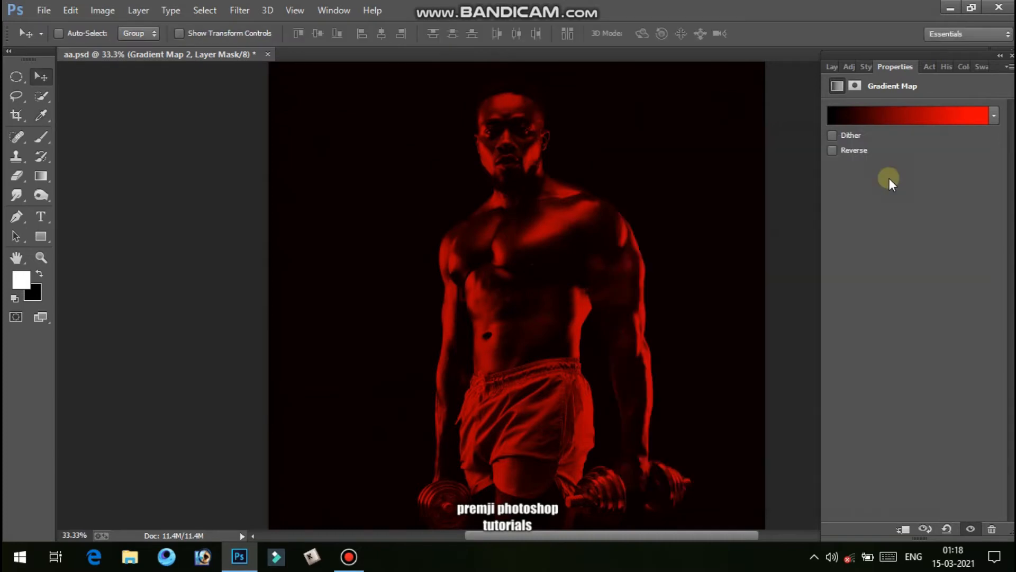
# Invert the layer mask of Gradient Map 2 to black.
pyautogui.press('F7')
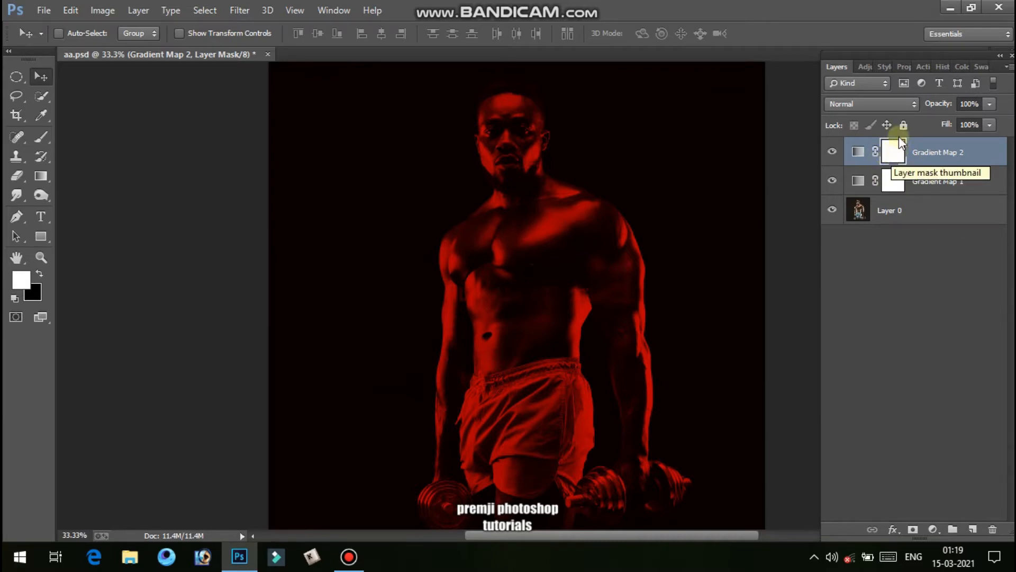
pyautogui.moveTo(892, 151); pyautogui.dragTo(900, 149)
pyautogui.hotkey('ctrl', 'i')
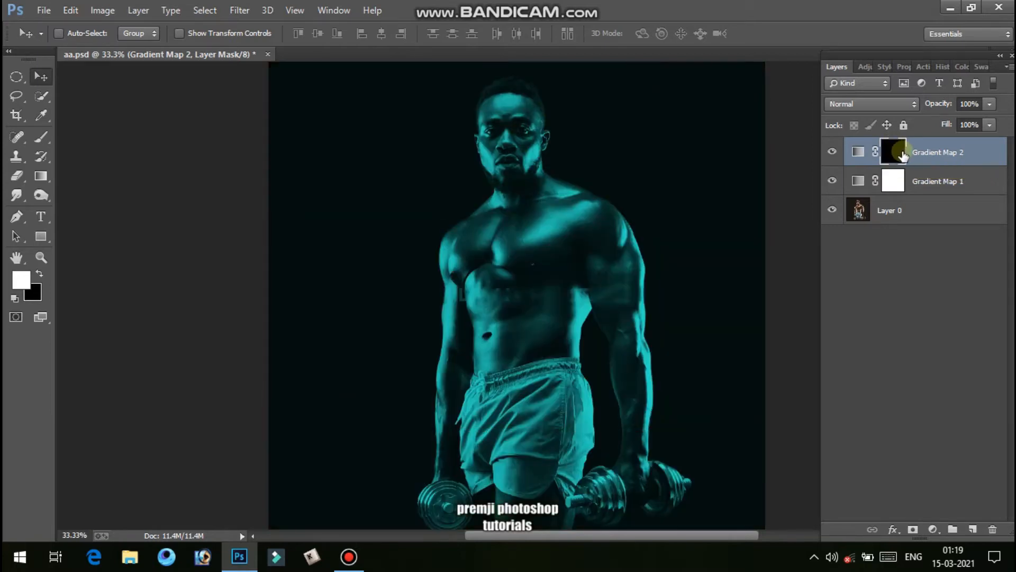
pyautogui.click(876, 154)
pyautogui.hotkey('ctrl', '+')
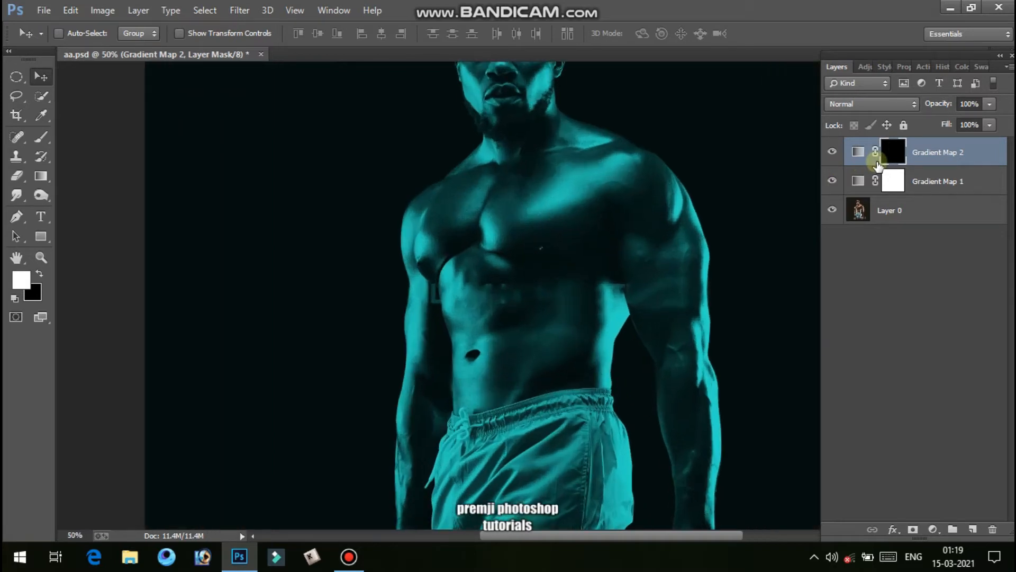
pyautogui.rightClick(877, 164)
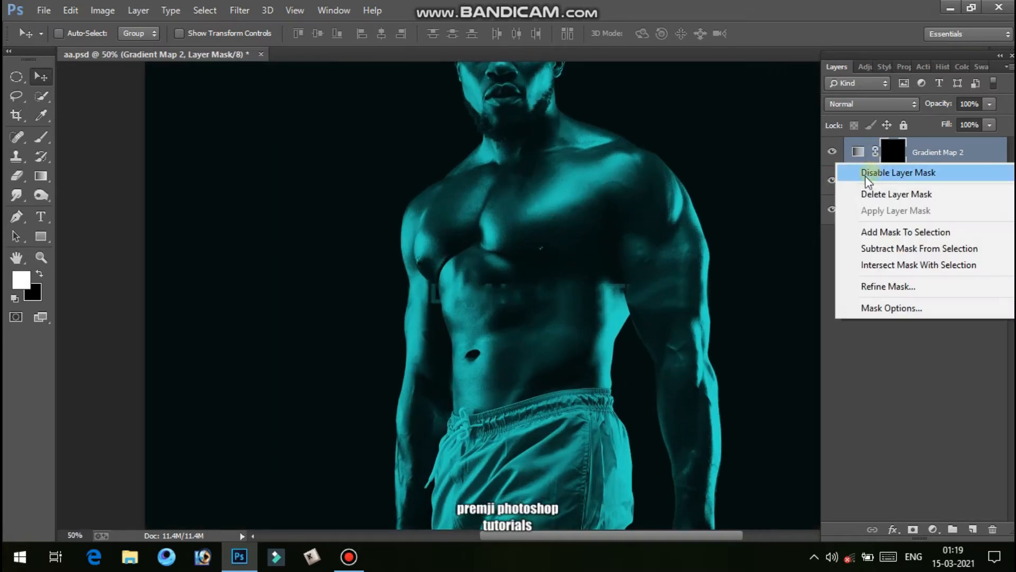
pyautogui.click(623, 233)
# Choose a soft round 150 px brush with 0% hardness and dab white on the Gradient Map 2 mask beside the head.
pyautogui.hotkey('ctrl', '+')
pyautogui.hotkey('ctrl', '+')
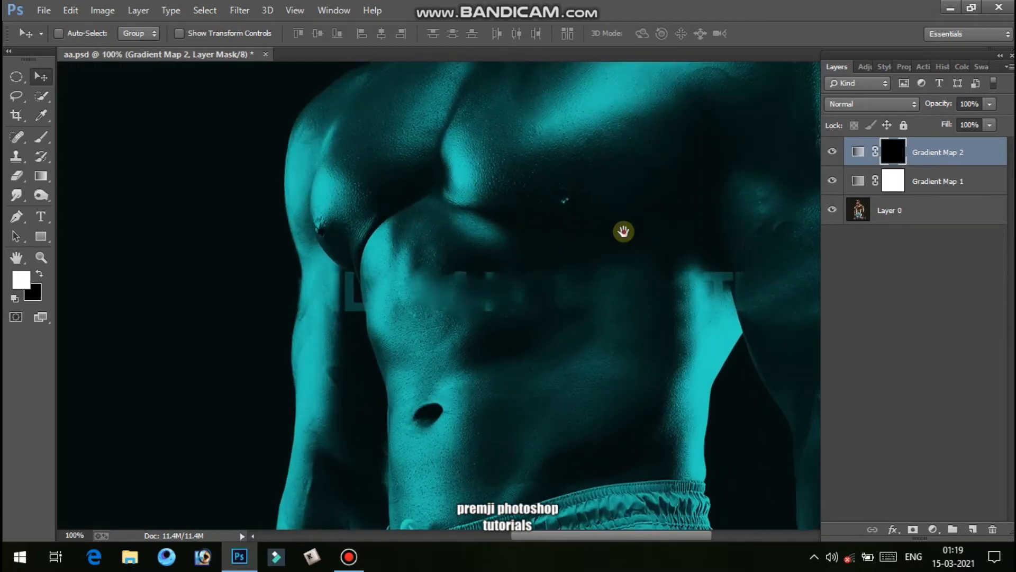
pyautogui.moveTo(624, 231); pyautogui.dragTo(561, 442)
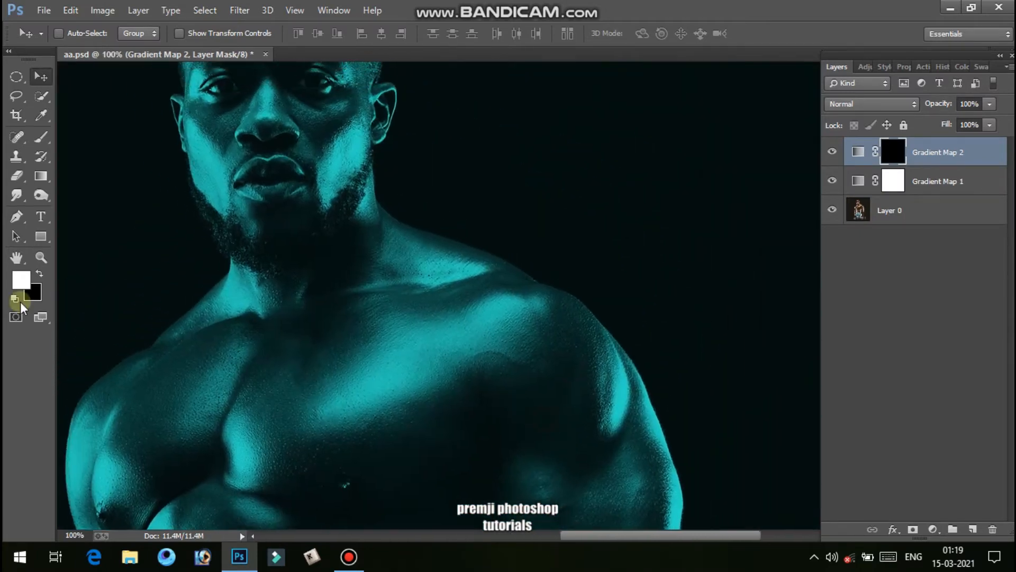
pyautogui.click(37, 140)
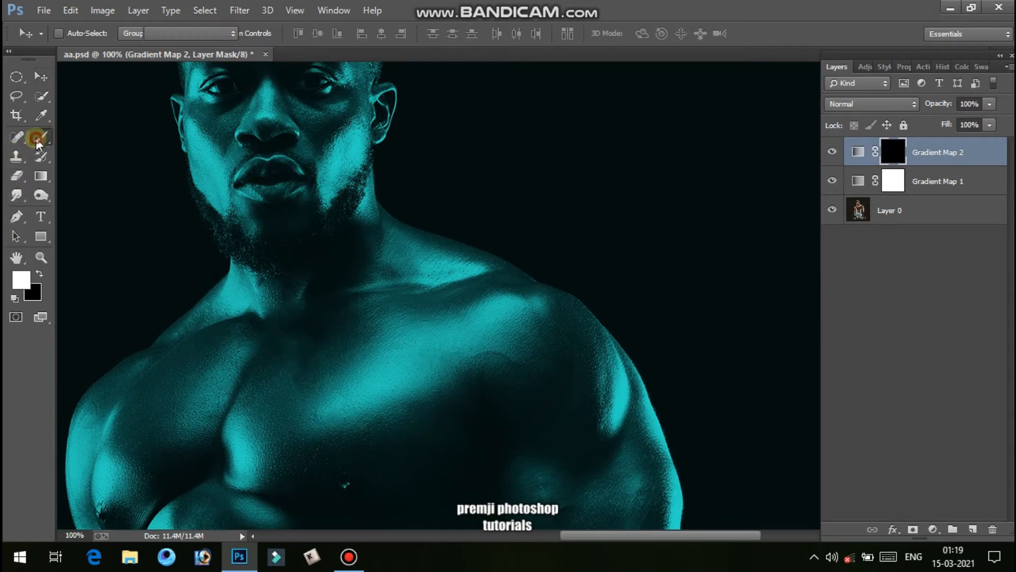
pyautogui.rightClick(360, 228)
pyautogui.click(435, 332)
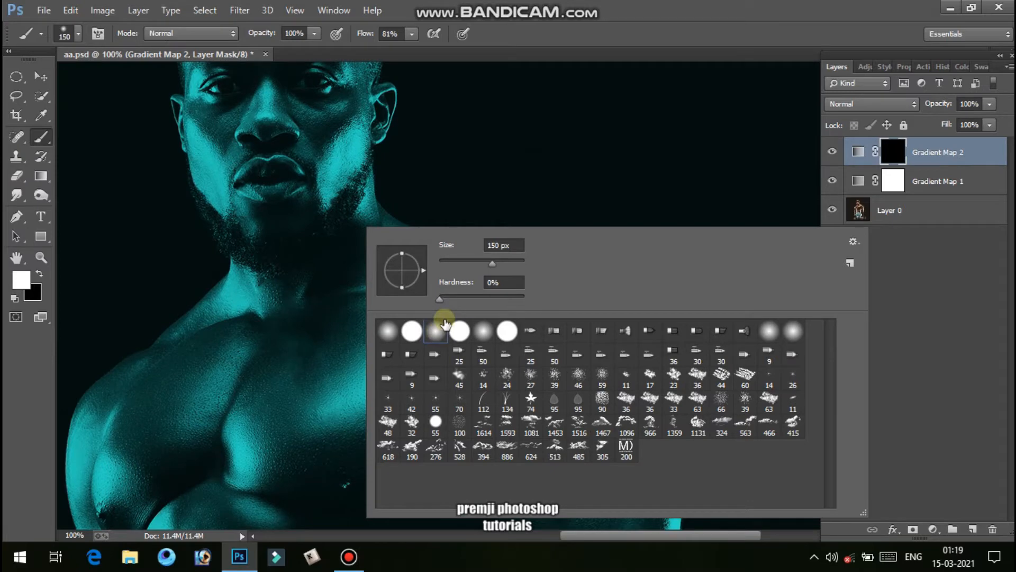
pyautogui.click(513, 100)
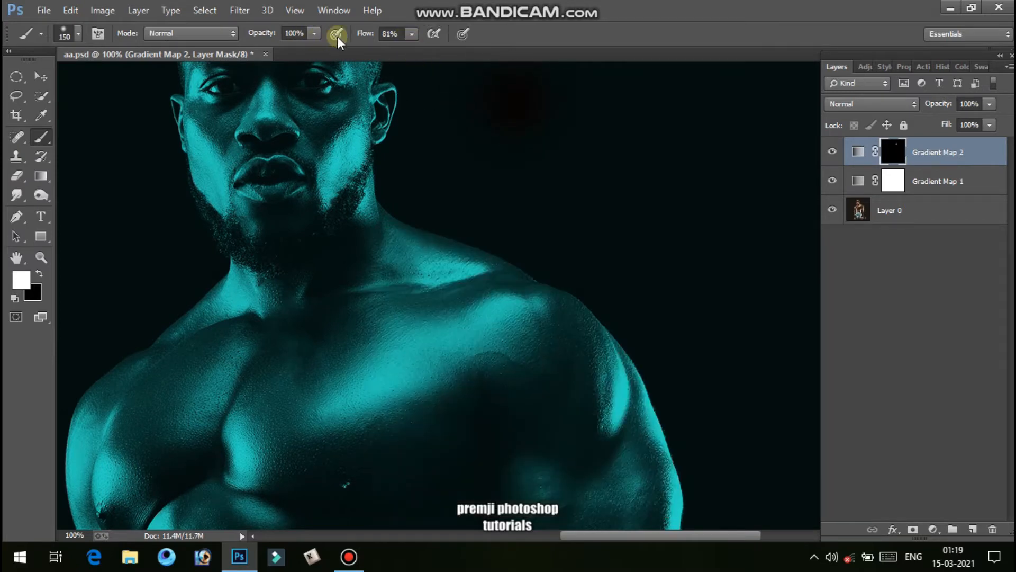
# Lower the brush flow to 26% and paint white on the mask along the outer edge of the dumbbell-side upper arm.
pyautogui.click(412, 34)
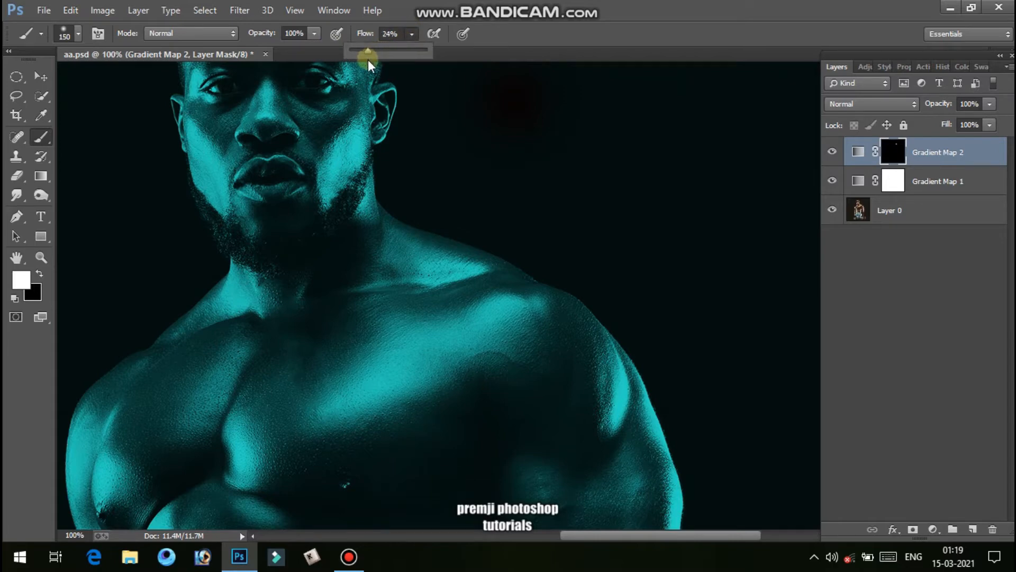
pyautogui.moveTo(367, 59); pyautogui.dragTo(369, 59)
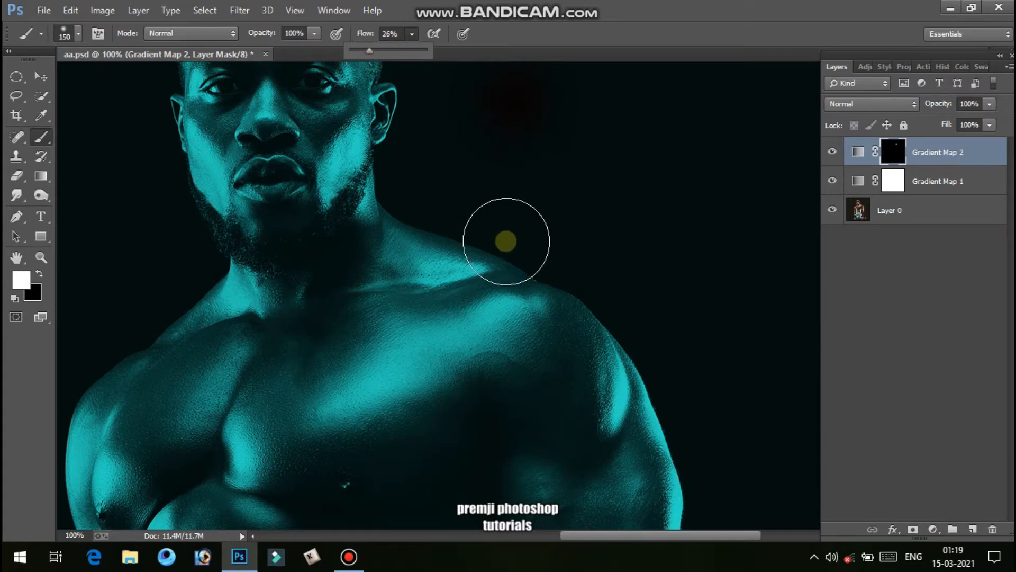
pyautogui.moveTo(488, 227); pyautogui.dragTo(451, 154)
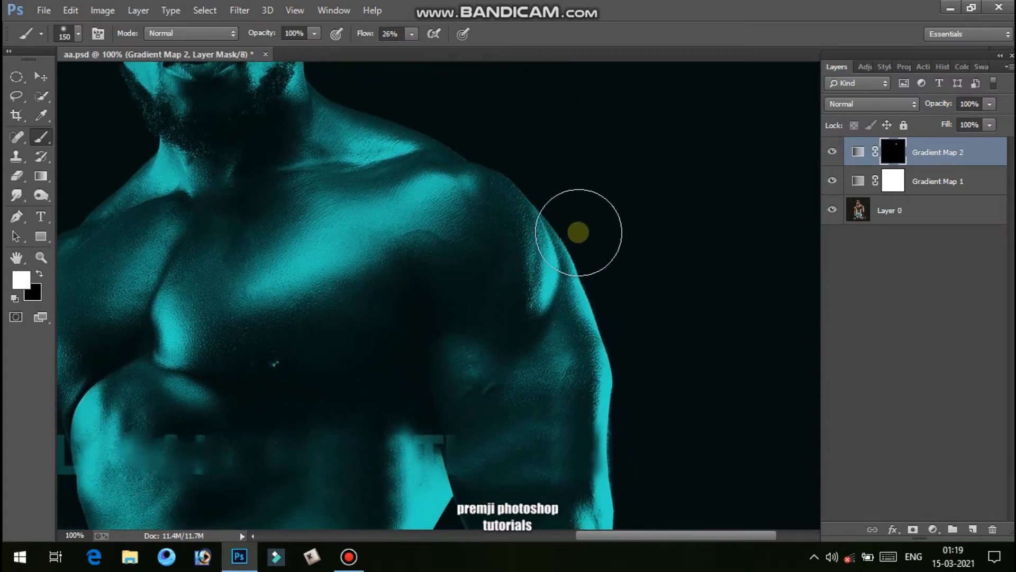
pyautogui.moveTo(585, 225)
pyautogui.mouseDown()
pyautogui.moveTo(585, 272)
pyautogui.moveTo(577, 254)
pyautogui.moveTo(571, 283)
pyautogui.moveTo(583, 334)
pyautogui.moveTo(570, 233)
pyautogui.moveTo(605, 460)
pyautogui.moveTo(613, 415)
pyautogui.moveTo(608, 510)
pyautogui.mouseUp()
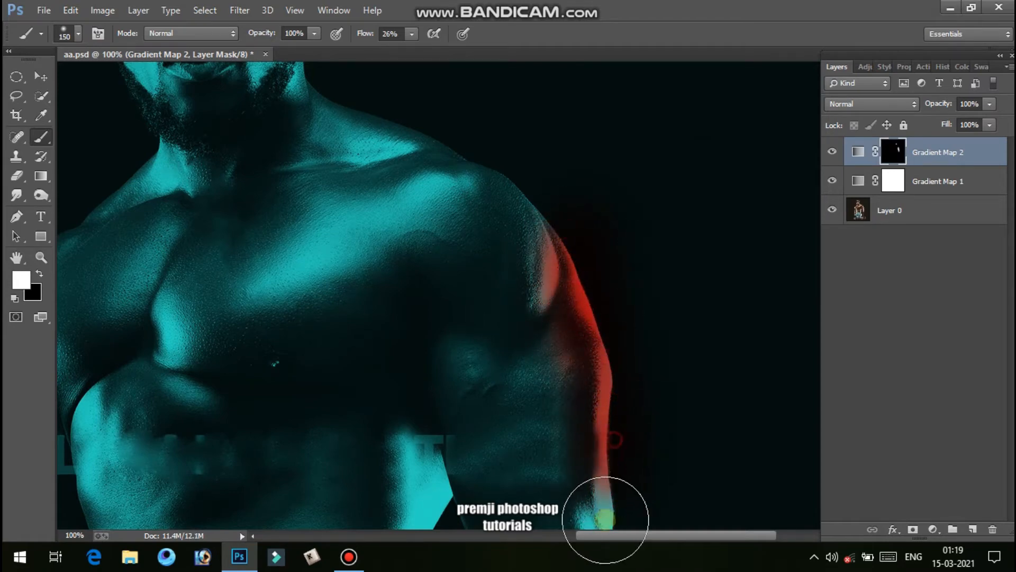
# Raise the brush flow to 45% and continue the red edge light on the mask down the outer forearm to the wrist.
pyautogui.click(412, 34)
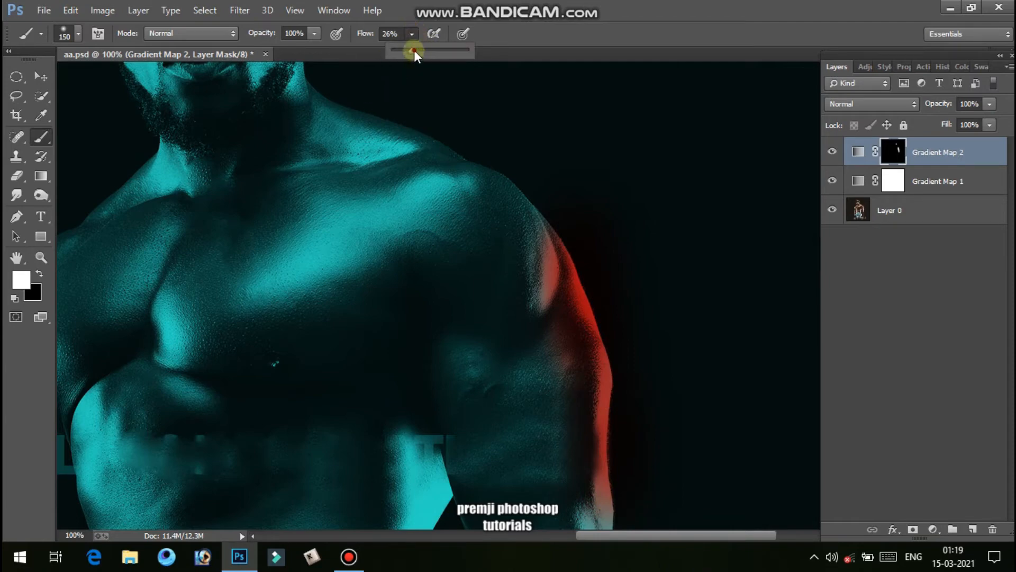
pyautogui.moveTo(414, 51); pyautogui.dragTo(427, 51)
pyautogui.click(486, 304)
pyautogui.moveTo(483, 255); pyautogui.dragTo(470, 150)
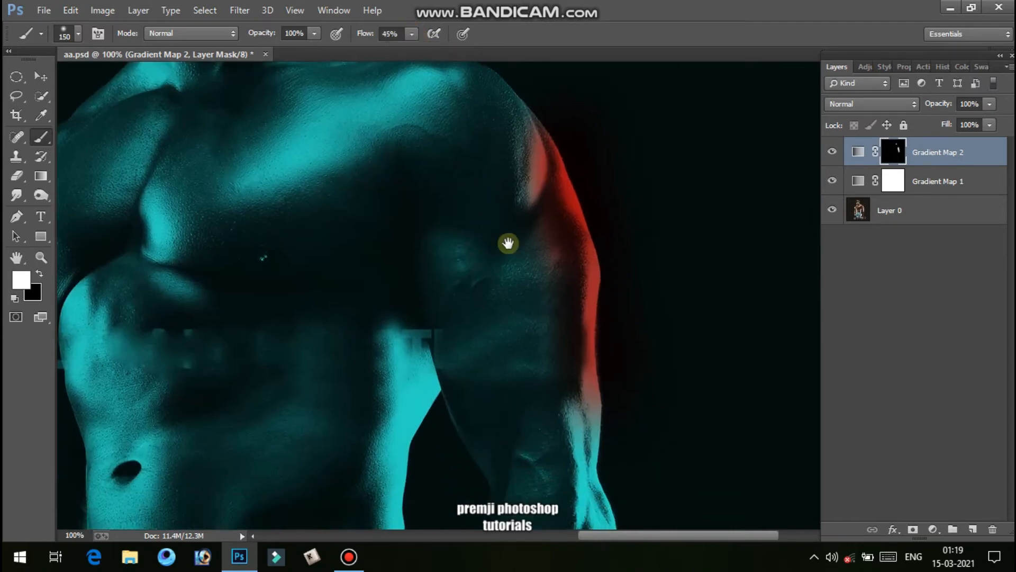
pyautogui.moveTo(607, 370)
pyautogui.mouseDown()
pyautogui.moveTo(625, 521)
pyautogui.moveTo(624, 443)
pyautogui.moveTo(586, 277)
pyautogui.moveTo(545, 180)
pyautogui.moveTo(582, 326)
pyautogui.moveTo(576, 495)
pyautogui.mouseUp()
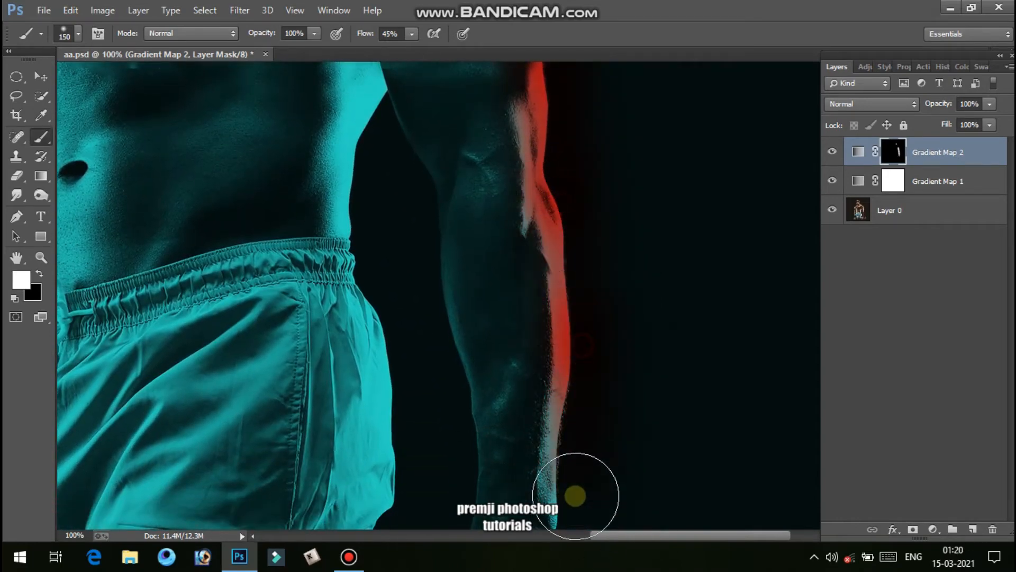
pyautogui.moveTo(567, 213)
pyautogui.mouseDown()
pyautogui.moveTo(595, 433)
pyautogui.moveTo(569, 290)
pyautogui.moveTo(508, 211)
pyautogui.moveTo(483, 201)
pyautogui.mouseUp()
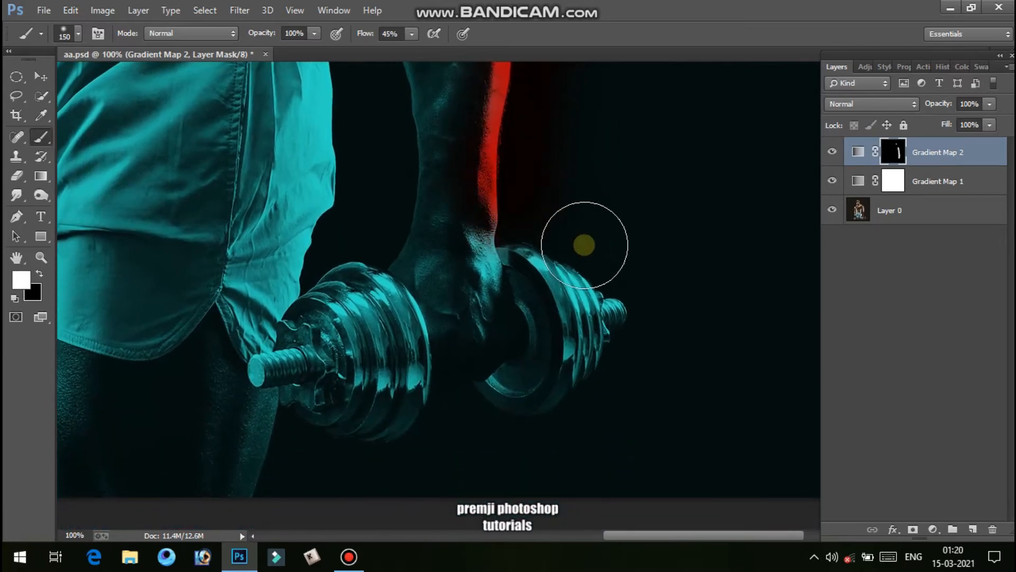
# Reduce the brush to 100 px and paint the red light onto the dumbbell's weight plates and the hand gripping it.
pyautogui.press('[')
pyautogui.press('[')
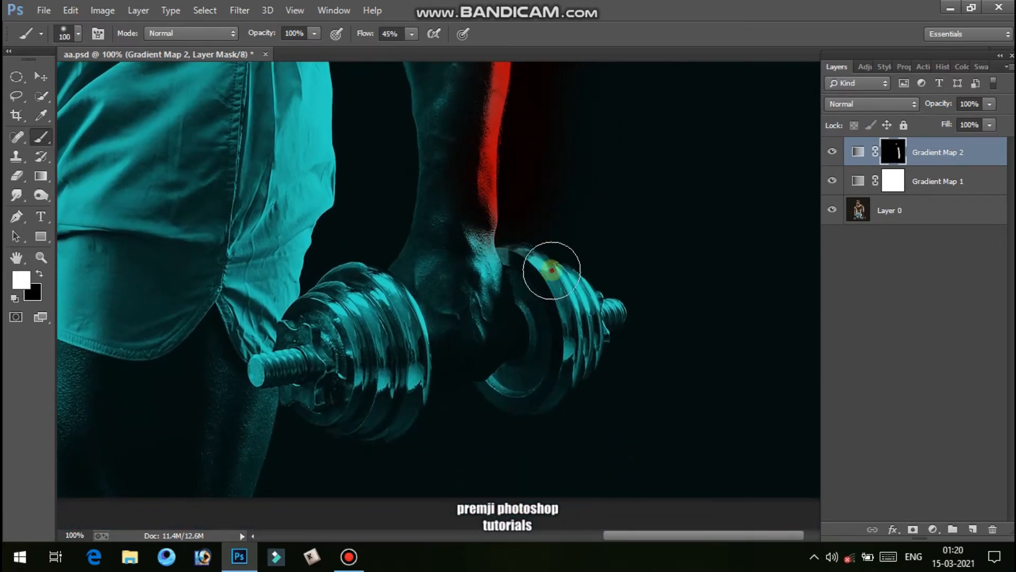
pyautogui.moveTo(551, 270)
pyautogui.mouseDown()
pyautogui.moveTo(570, 292)
pyautogui.moveTo(497, 238)
pyautogui.moveTo(553, 279)
pyautogui.moveTo(603, 293)
pyautogui.moveTo(583, 273)
pyautogui.mouseUp()
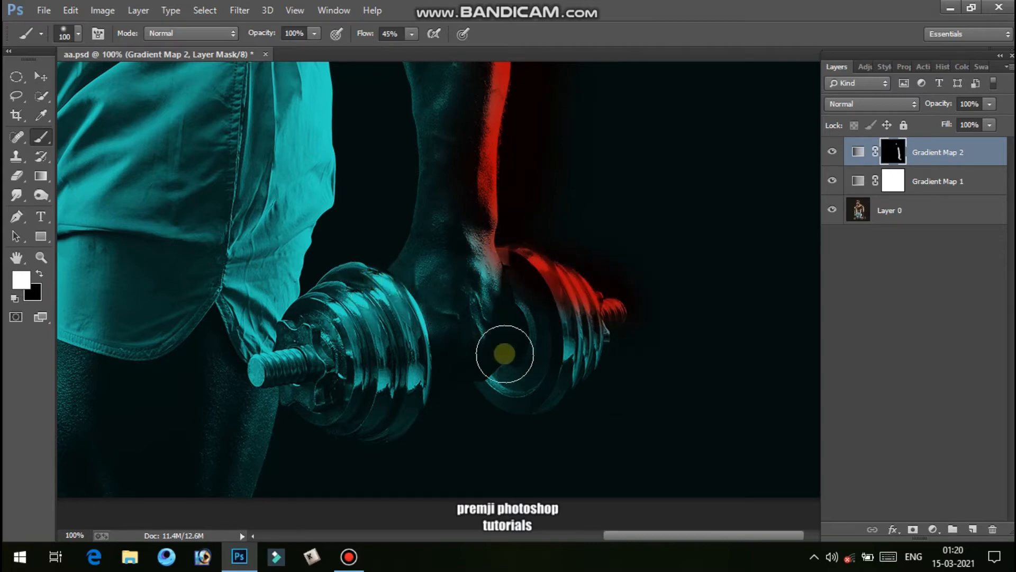
pyautogui.moveTo(537, 374)
pyautogui.mouseDown()
pyautogui.moveTo(496, 396)
pyautogui.moveTo(559, 379)
pyautogui.moveTo(485, 402)
pyautogui.moveTo(436, 389)
pyautogui.moveTo(426, 405)
pyautogui.moveTo(384, 418)
pyautogui.moveTo(396, 410)
pyautogui.moveTo(300, 421)
pyautogui.moveTo(388, 344)
pyautogui.moveTo(390, 385)
pyautogui.moveTo(367, 408)
pyautogui.mouseUp()
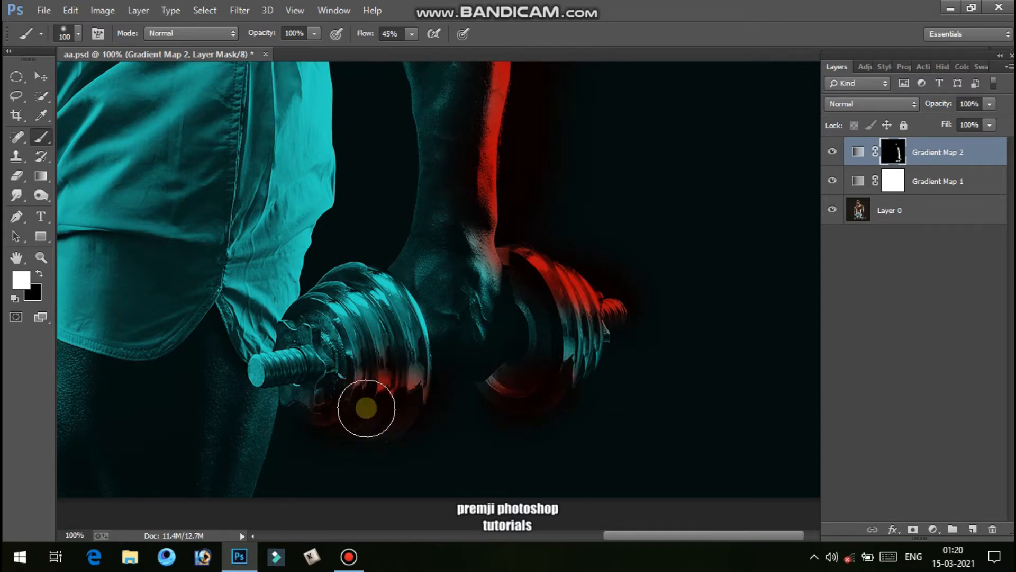
pyautogui.moveTo(398, 321)
pyautogui.mouseDown()
pyautogui.moveTo(410, 375)
pyautogui.moveTo(381, 292)
pyautogui.moveTo(395, 294)
pyautogui.moveTo(382, 428)
pyautogui.moveTo(328, 343)
pyautogui.moveTo(332, 375)
pyautogui.moveTo(311, 358)
pyautogui.moveTo(285, 393)
pyautogui.moveTo(522, 379)
pyautogui.moveTo(595, 345)
pyautogui.moveTo(584, 322)
pyautogui.moveTo(541, 384)
pyautogui.moveTo(571, 379)
pyautogui.moveTo(594, 293)
pyautogui.moveTo(554, 320)
pyautogui.moveTo(523, 395)
pyautogui.moveTo(538, 334)
pyautogui.moveTo(500, 353)
pyautogui.mouseUp()
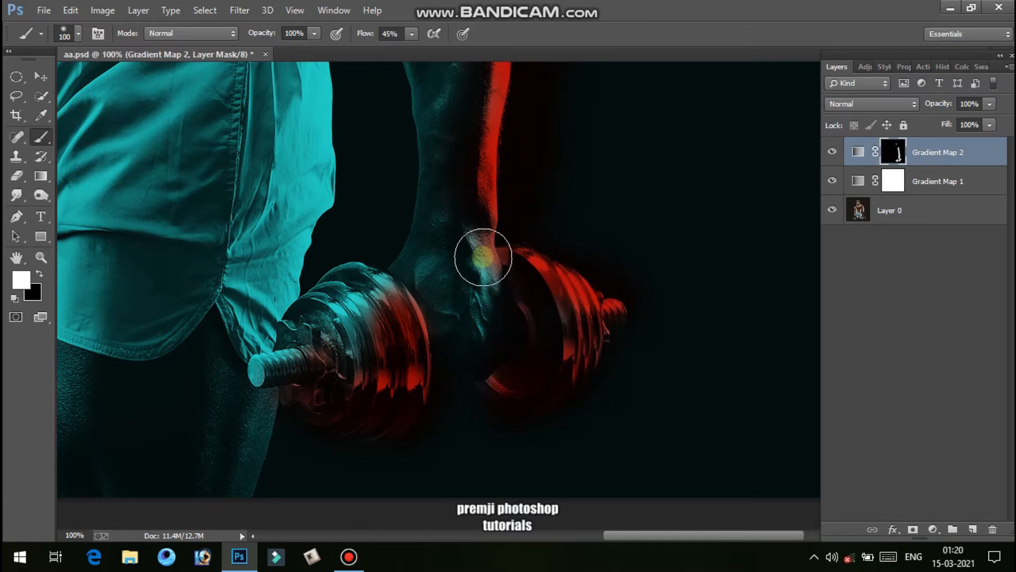
pyautogui.moveTo(483, 257)
pyautogui.mouseDown()
pyautogui.moveTo(488, 339)
pyautogui.moveTo(545, 345)
pyautogui.mouseUp()
# Paint the red light on the mask along the outer edge of the leg and the end of the dumbbell bar.
pyautogui.scroll(-5, 544, 345)
pyautogui.hscroll(-3, 443, 340)
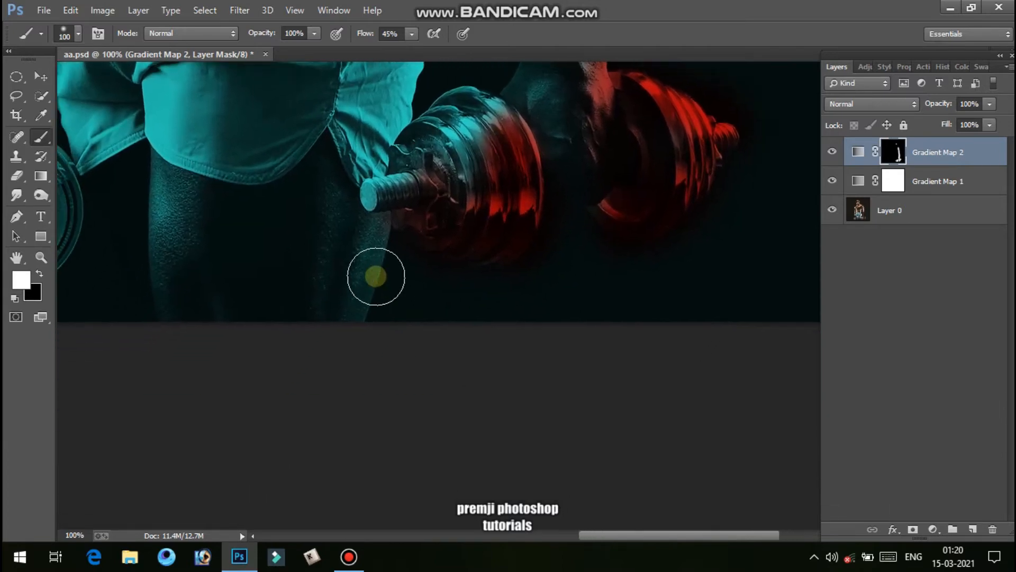
pyautogui.scroll(5, 393, 328)
pyautogui.hscroll(-2, 402, 392)
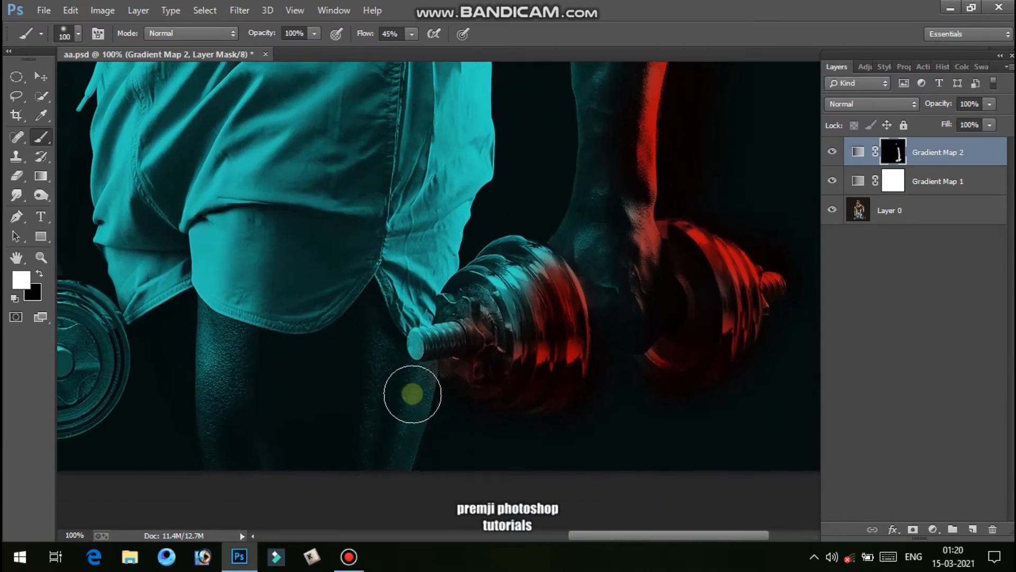
pyautogui.moveTo(412, 393)
pyautogui.mouseDown()
pyautogui.moveTo(384, 488)
pyautogui.moveTo(430, 333)
pyautogui.mouseUp()
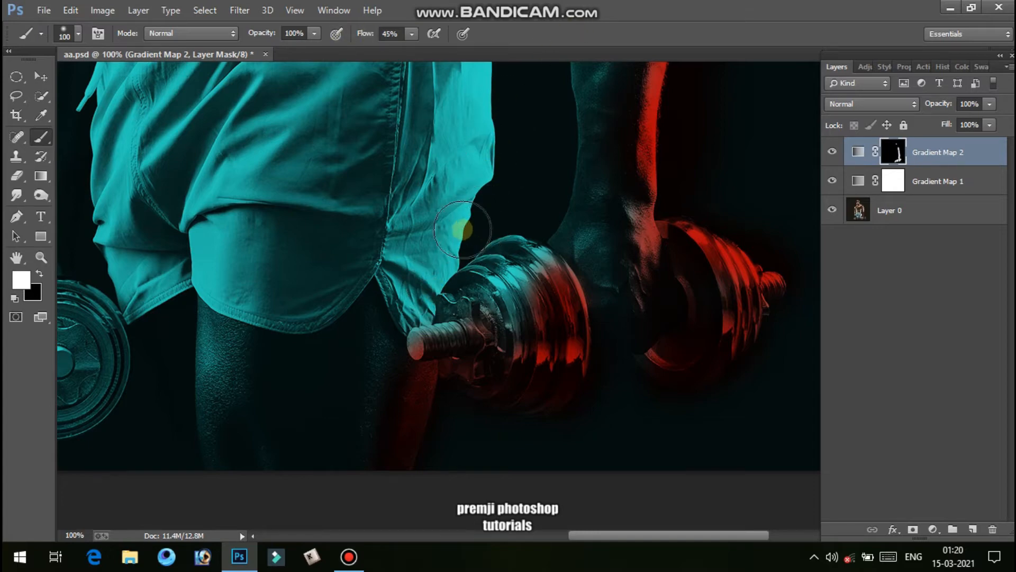
# Paint the red light along the outer side of the shorts, from the lower hem up toward the waistband.
pyautogui.moveTo(461, 230)
pyautogui.mouseDown()
pyautogui.moveTo(417, 301)
pyautogui.moveTo(437, 246)
pyautogui.moveTo(395, 378)
pyautogui.moveTo(478, 113)
pyautogui.moveTo(449, 276)
pyautogui.moveTo(467, 244)
pyautogui.moveTo(438, 340)
pyautogui.mouseUp()
pyautogui.moveTo(444, 208); pyautogui.dragTo(444, 317)
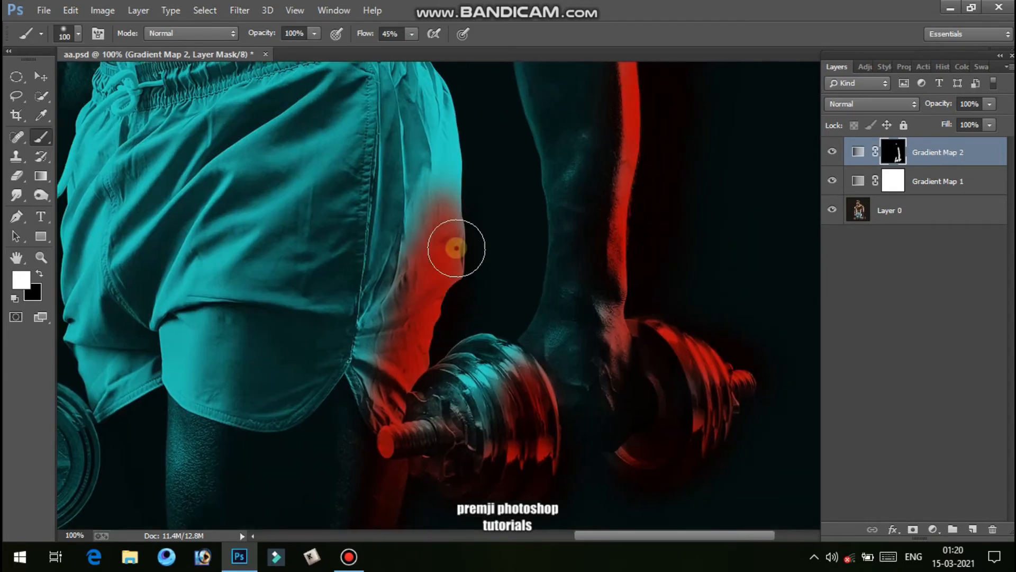
pyautogui.moveTo(456, 248); pyautogui.dragTo(448, 160)
pyautogui.moveTo(437, 133); pyautogui.dragTo(435, 264)
pyautogui.moveTo(446, 190)
pyautogui.mouseDown()
pyautogui.moveTo(460, 336)
pyautogui.moveTo(446, 227)
pyautogui.mouseUp()
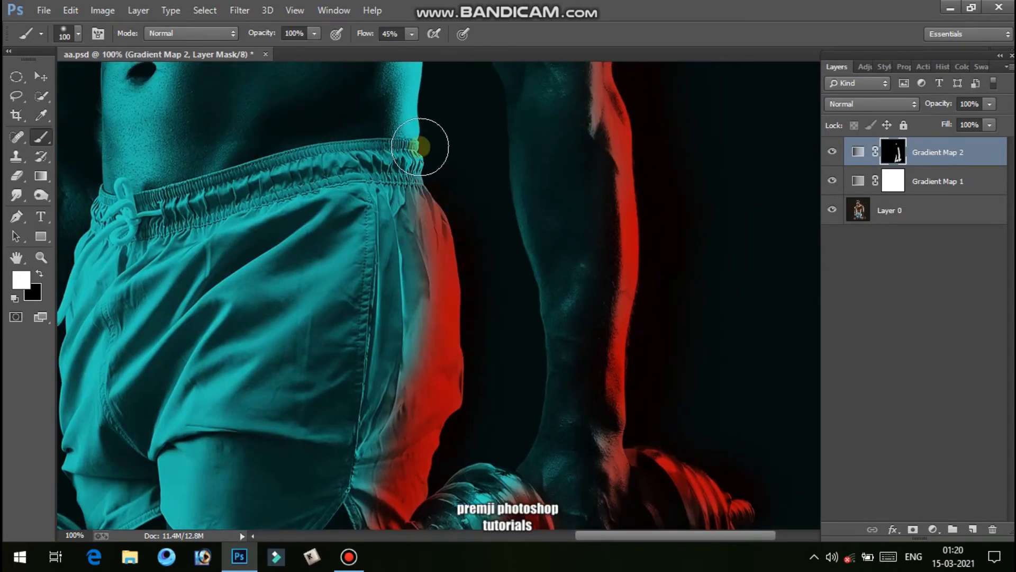
# Extend the red light over the side of the waistband and up the side of the torso toward the armpit.
pyautogui.moveTo(423, 101); pyautogui.dragTo(443, 285)
pyautogui.moveTo(442, 196)
pyautogui.mouseDown()
pyautogui.moveTo(424, 283)
pyautogui.moveTo(436, 360)
pyautogui.moveTo(437, 265)
pyautogui.moveTo(433, 384)
pyautogui.moveTo(464, 132)
pyautogui.moveTo(469, 163)
pyautogui.moveTo(472, 154)
pyautogui.moveTo(453, 330)
pyautogui.mouseUp()
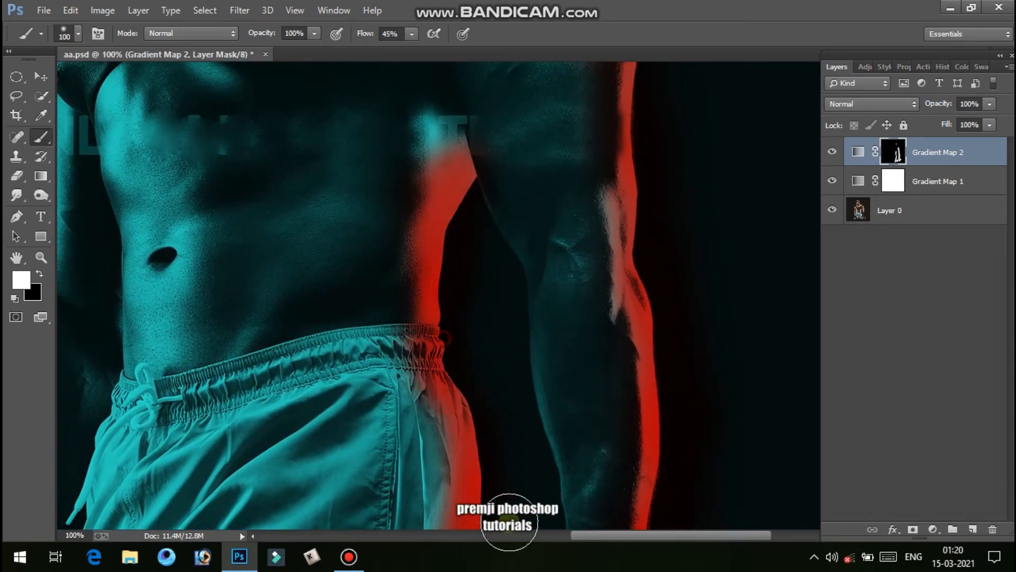
pyautogui.moveTo(490, 390); pyautogui.dragTo(472, 524)
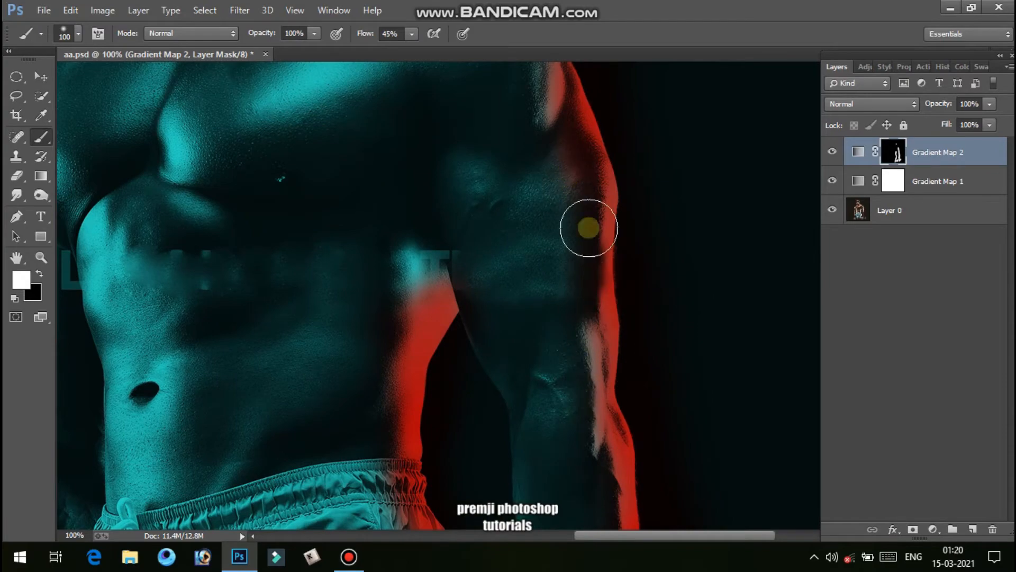
# Paint over the remaining pale highlights on the upper arm and forearm to strengthen their red edge light.
pyautogui.moveTo(573, 139); pyautogui.dragTo(593, 370)
pyautogui.moveTo(587, 279); pyautogui.dragTo(573, 197)
pyautogui.moveTo(572, 197); pyautogui.dragTo(595, 246)
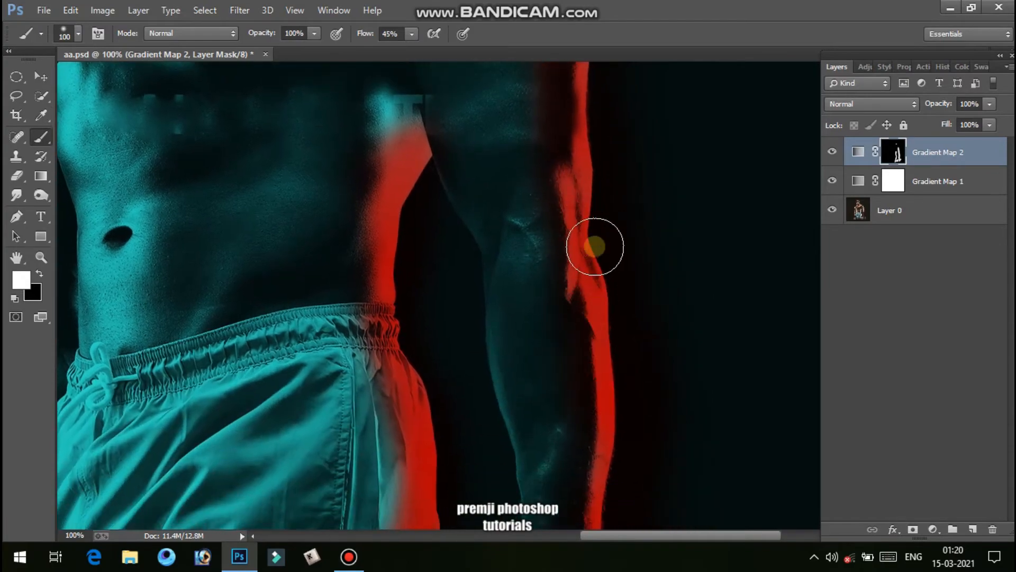
pyautogui.moveTo(613, 495)
pyautogui.mouseDown()
pyautogui.moveTo(570, 281)
pyautogui.moveTo(551, 393)
pyautogui.mouseUp()
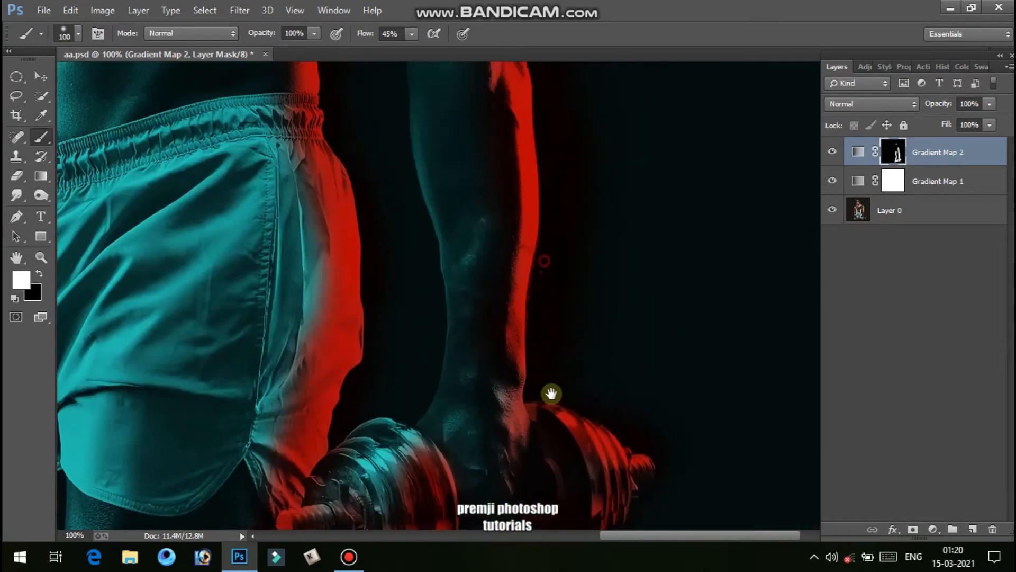
# Paint the red light over the outer shoulder and the top of the upper arm on the mask.
pyautogui.moveTo(511, 119); pyautogui.dragTo(536, 391)
pyautogui.moveTo(510, 253)
pyautogui.mouseDown()
pyautogui.moveTo(453, 198)
pyautogui.moveTo(533, 368)
pyautogui.moveTo(531, 318)
pyautogui.moveTo(452, 195)
pyautogui.moveTo(408, 152)
pyautogui.moveTo(503, 294)
pyautogui.moveTo(510, 286)
pyautogui.moveTo(446, 177)
pyautogui.moveTo(436, 166)
pyautogui.moveTo(540, 362)
pyautogui.mouseUp()
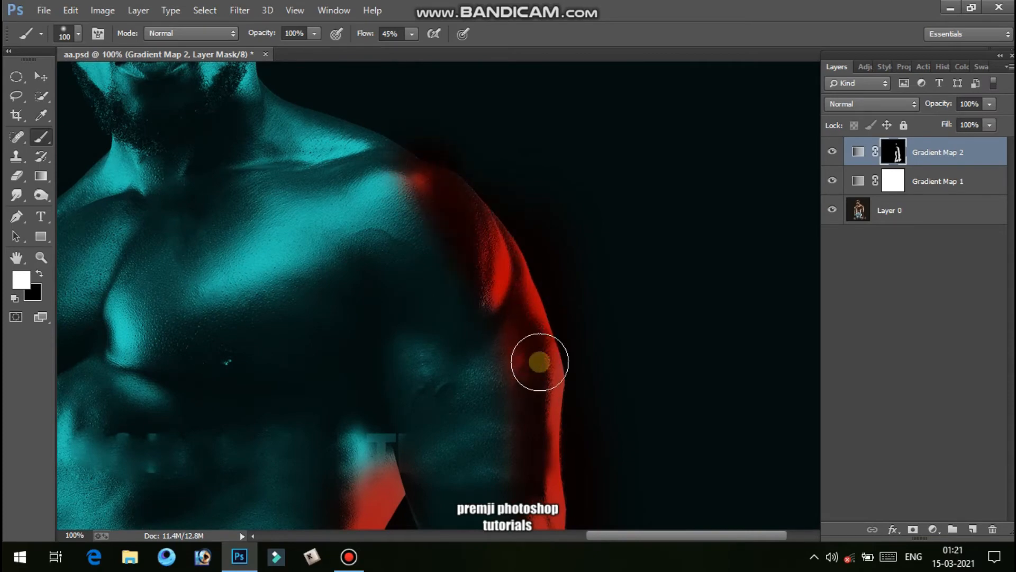
pyautogui.moveTo(503, 305); pyautogui.dragTo(563, 449)
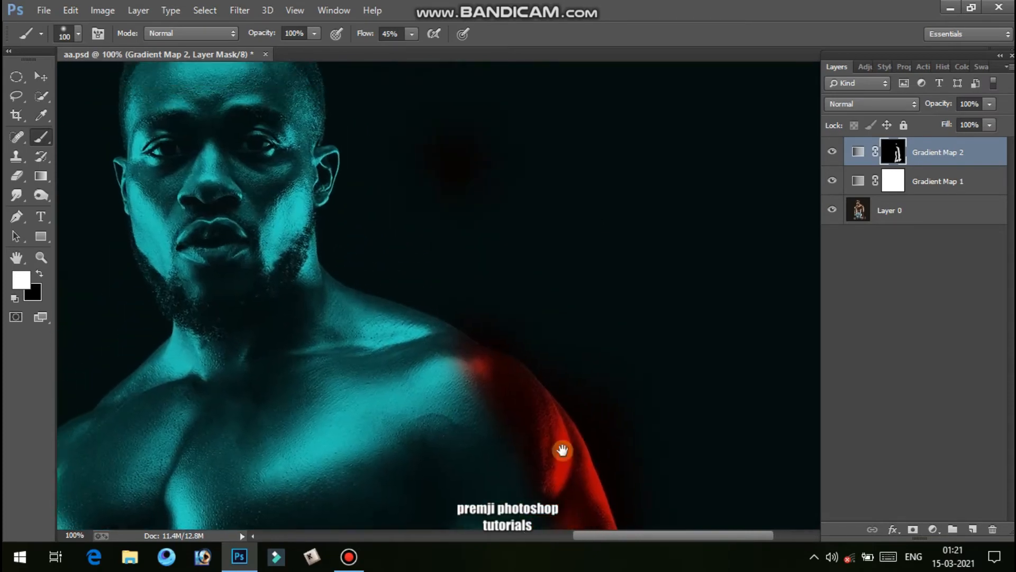
# Enlarge the brush to 150 px, set its flow to 53%, and paint red down the side of the head, face, neck and shoulder.
pyautogui.moveTo(511, 348); pyautogui.dragTo(560, 439)
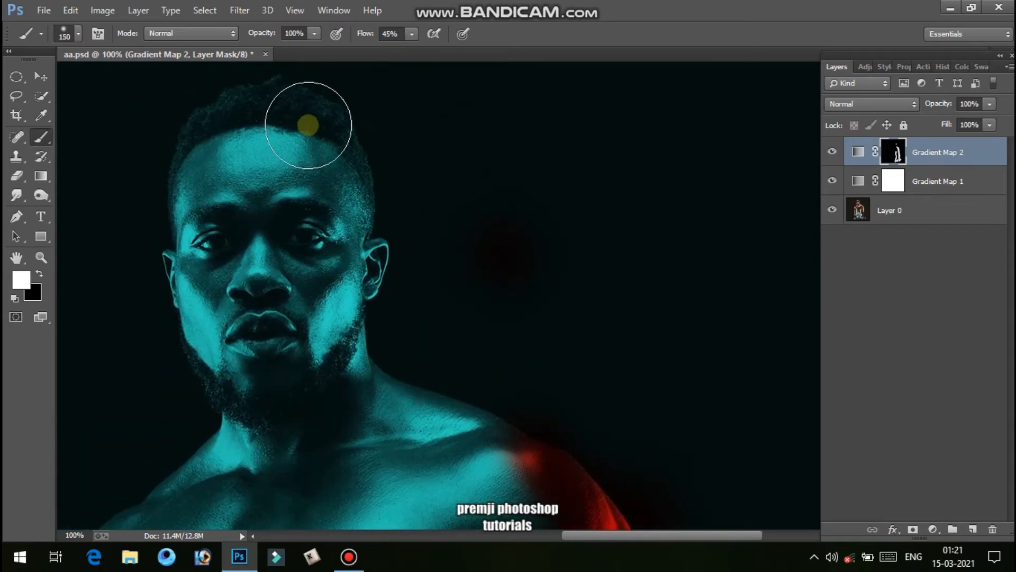
pyautogui.press(']')
pyautogui.press(']')
pyautogui.click(412, 35)
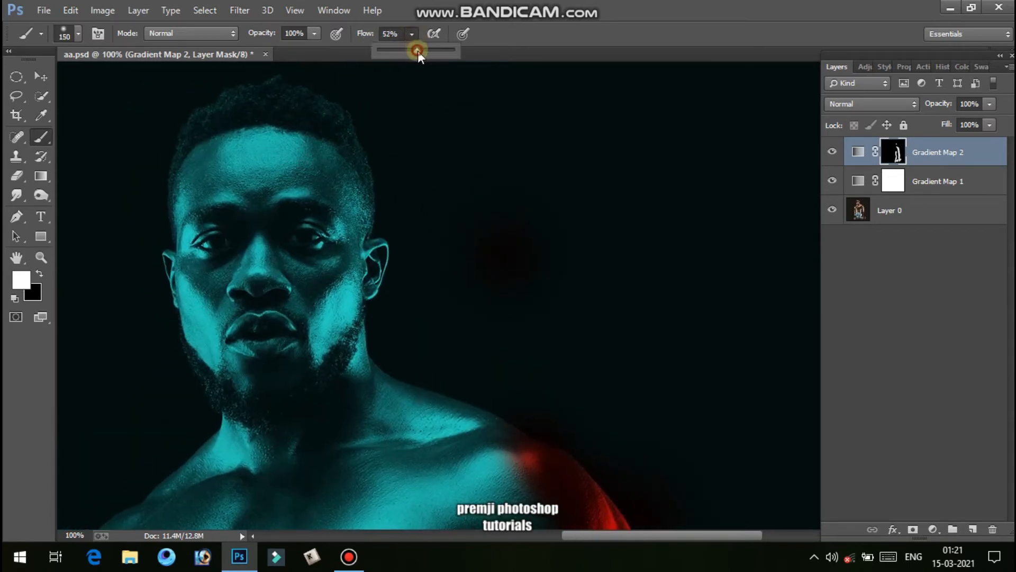
pyautogui.moveTo(417, 51); pyautogui.dragTo(418, 50)
pyautogui.moveTo(265, 103)
pyautogui.mouseDown()
pyautogui.moveTo(346, 166)
pyautogui.moveTo(363, 243)
pyautogui.moveTo(352, 188)
pyautogui.moveTo(347, 317)
pyautogui.moveTo(342, 252)
pyautogui.moveTo(352, 388)
pyautogui.moveTo(355, 333)
pyautogui.moveTo(401, 400)
pyautogui.moveTo(416, 381)
pyautogui.moveTo(400, 372)
pyautogui.moveTo(483, 399)
pyautogui.mouseUp()
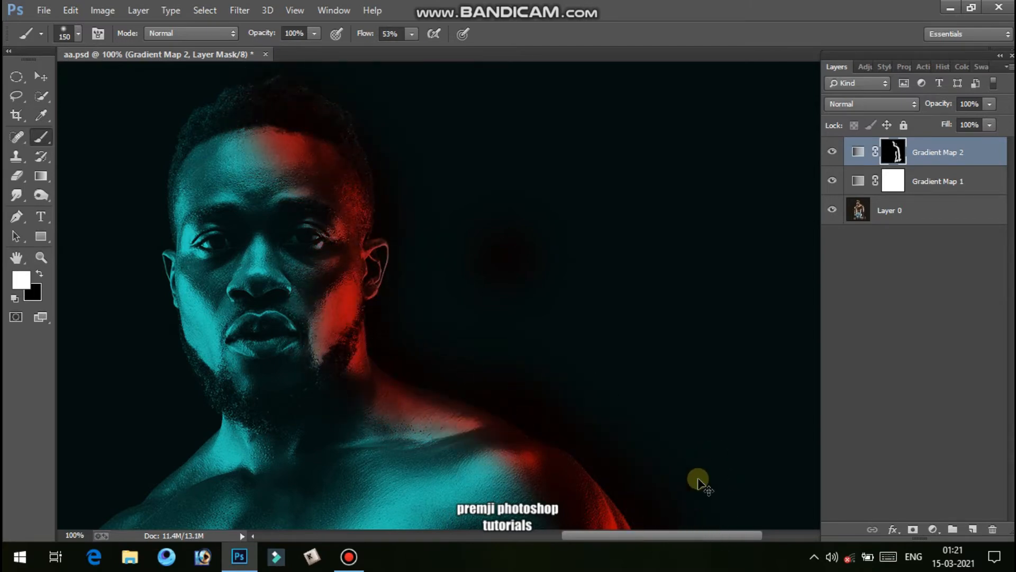
# Examine the balance of teal and red lighting across the whole figure.
pyautogui.hotkey('ctrl', '-')
pyautogui.hotkey('ctrl', '-')
pyautogui.hotkey('ctrl', '-')
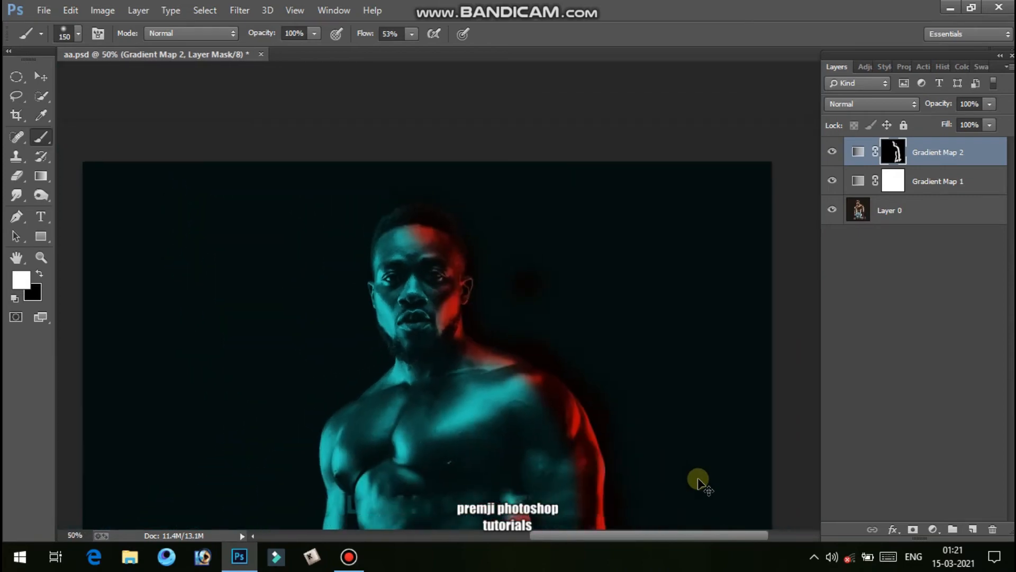
pyautogui.hotkey('ctrl', '-')
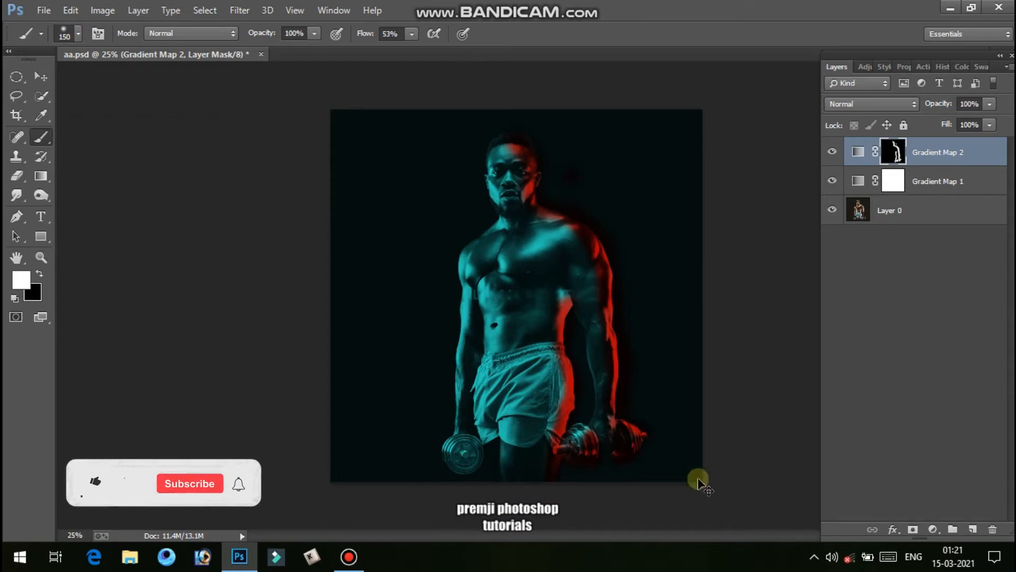
pyautogui.hotkey('ctrl', '+')
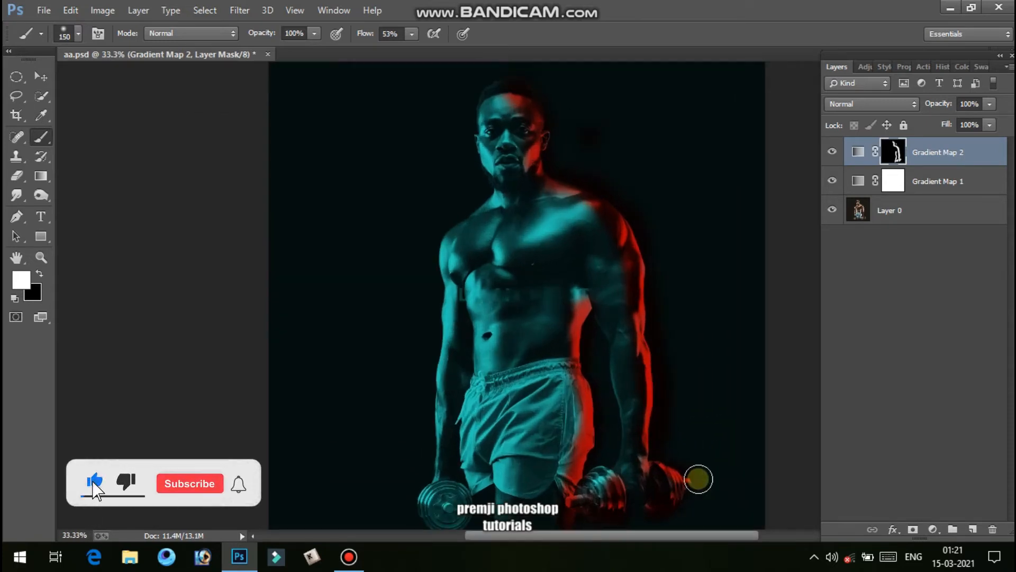
pyautogui.hotkey('ctrl', '+')
pyautogui.hotkey('ctrl', '+')
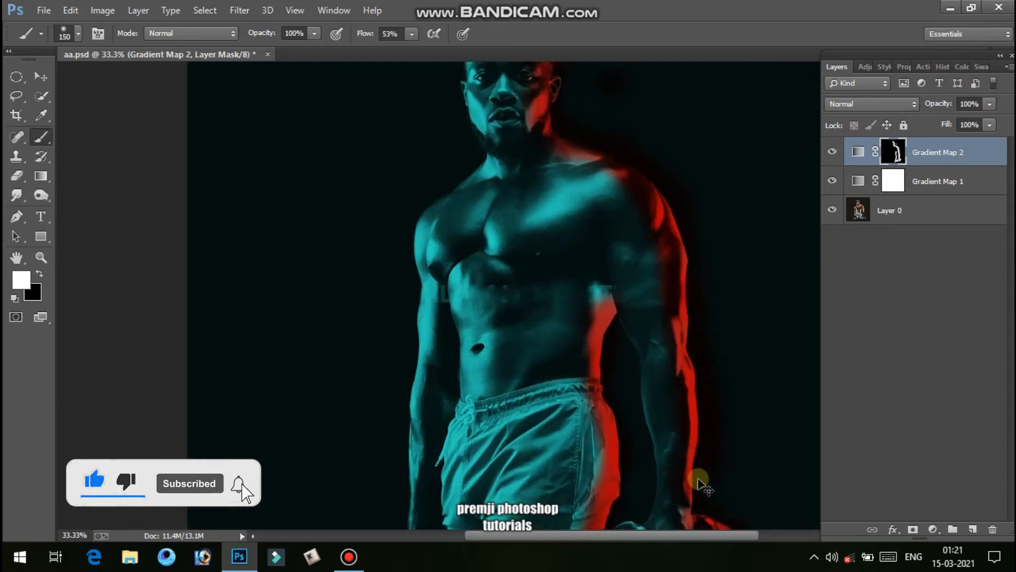
# Paint red over the remaining teal patch on the side of the torso just below the armpit.
pyautogui.hotkey('ctrl', '+')
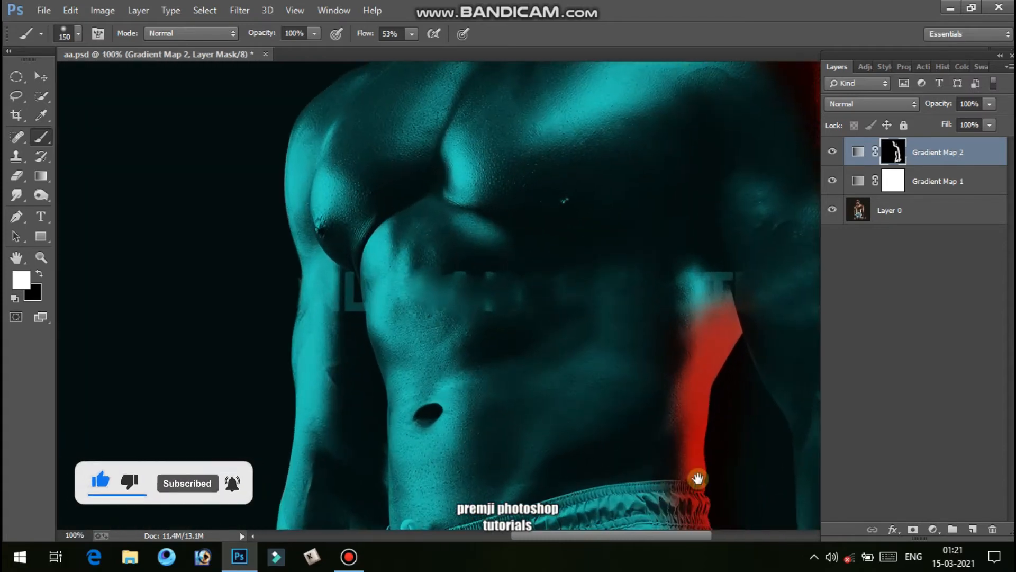
pyautogui.moveTo(716, 481); pyautogui.dragTo(612, 498)
pyautogui.moveTo(608, 431); pyautogui.dragTo(586, 525)
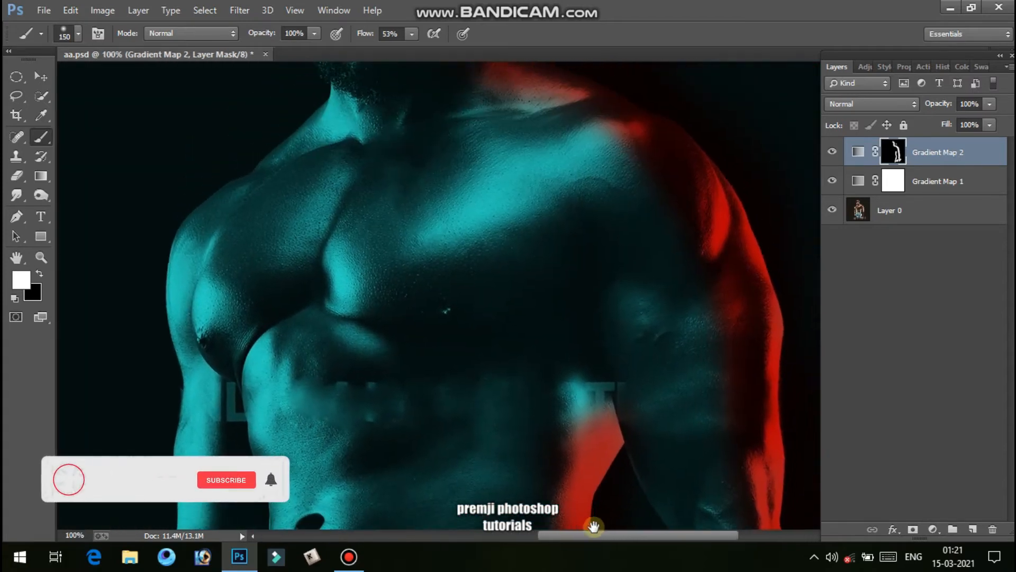
pyautogui.moveTo(586, 387)
pyautogui.mouseDown()
pyautogui.moveTo(590, 519)
pyautogui.moveTo(624, 355)
pyautogui.moveTo(609, 438)
pyautogui.moveTo(602, 396)
pyautogui.mouseUp()
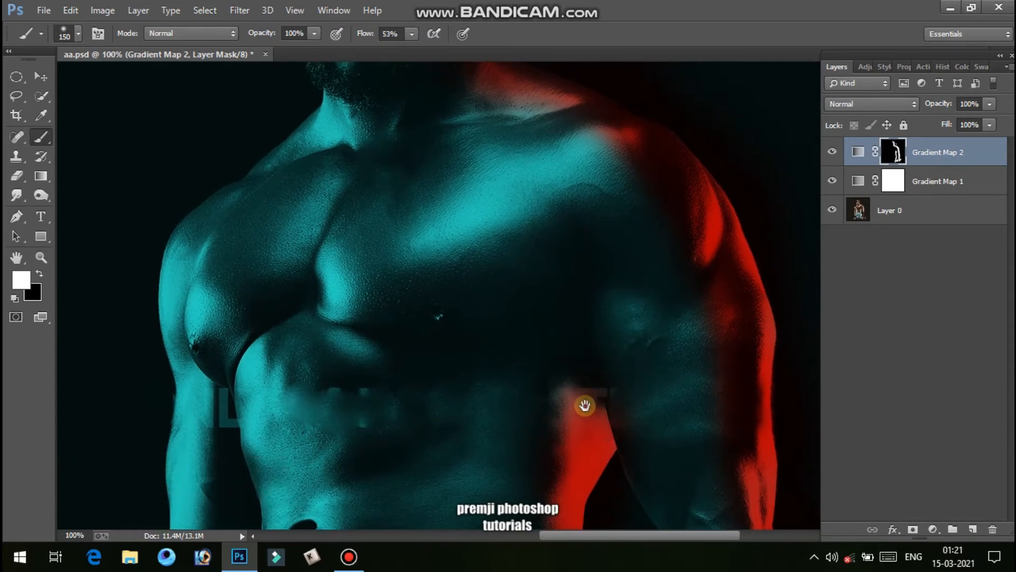
pyautogui.moveTo(586, 404); pyautogui.dragTo(602, 349)
pyautogui.moveTo(412, 309)
pyautogui.mouseDown()
pyautogui.moveTo(412, 246)
pyautogui.moveTo(472, 183)
pyautogui.moveTo(481, 252)
pyautogui.mouseUp()
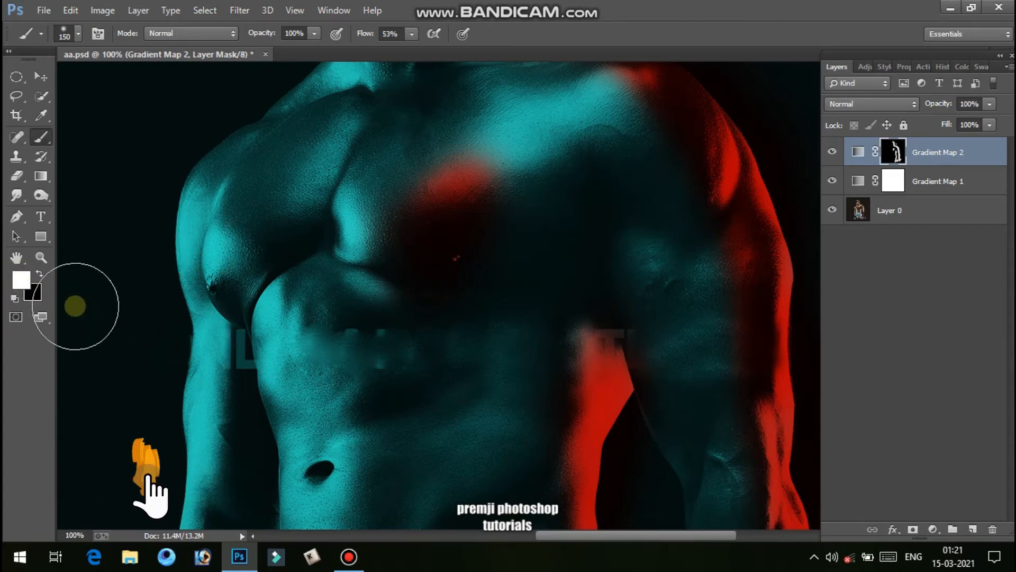
pyautogui.click(39, 272)
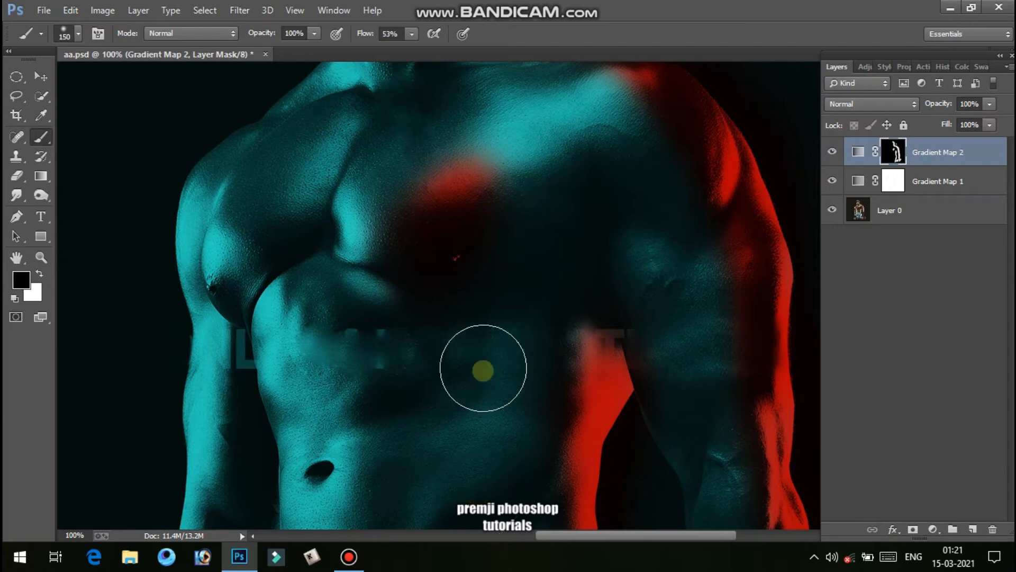
pyautogui.moveTo(460, 190)
pyautogui.mouseDown()
pyautogui.moveTo(455, 314)
pyautogui.moveTo(428, 223)
pyautogui.moveTo(399, 187)
pyautogui.moveTo(400, 254)
pyautogui.moveTo(422, 246)
pyautogui.moveTo(474, 164)
pyautogui.moveTo(474, 262)
pyautogui.moveTo(482, 237)
pyautogui.moveTo(457, 300)
pyautogui.moveTo(459, 236)
pyautogui.moveTo(467, 315)
pyautogui.moveTo(472, 374)
pyautogui.mouseUp()
# Examine the red edge light along the torso, shorts, dumbbell, arm and shoulder.
pyautogui.press('space')
pyautogui.moveTo(515, 418); pyautogui.dragTo(501, 334)
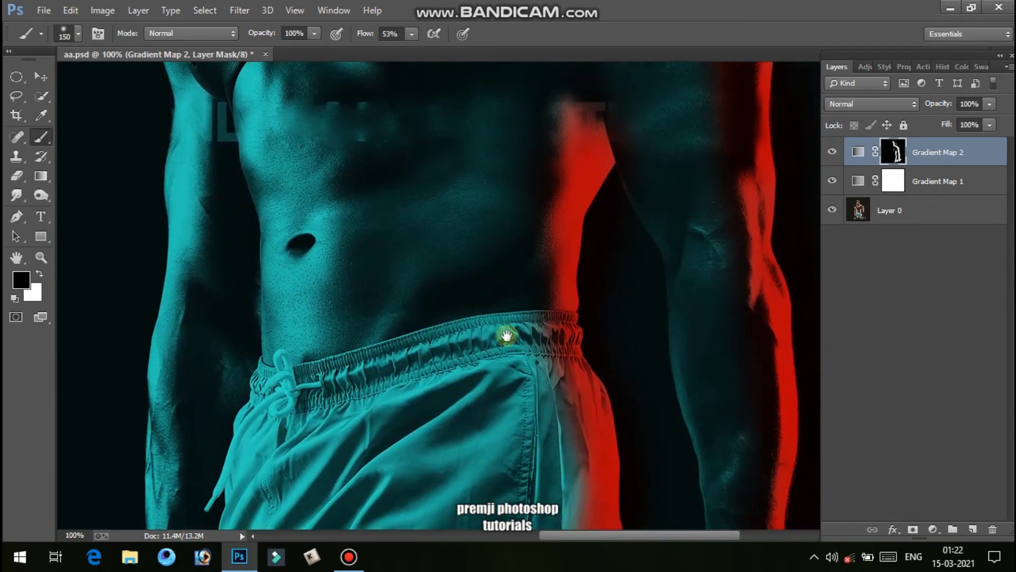
pyautogui.moveTo(507, 335); pyautogui.dragTo(528, 252)
pyautogui.press('space')
pyautogui.moveTo(556, 472)
pyautogui.mouseDown()
pyautogui.moveTo(547, 320)
pyautogui.moveTo(589, 197)
pyautogui.moveTo(606, 200)
pyautogui.moveTo(565, 297)
pyautogui.mouseUp()
pyautogui.moveTo(560, 300)
pyautogui.mouseDown()
pyautogui.moveTo(553, 376)
pyautogui.moveTo(550, 365)
pyautogui.mouseUp()
pyautogui.moveTo(574, 322)
pyautogui.mouseDown()
pyautogui.moveTo(591, 219)
pyautogui.moveTo(612, 183)
pyautogui.mouseUp()
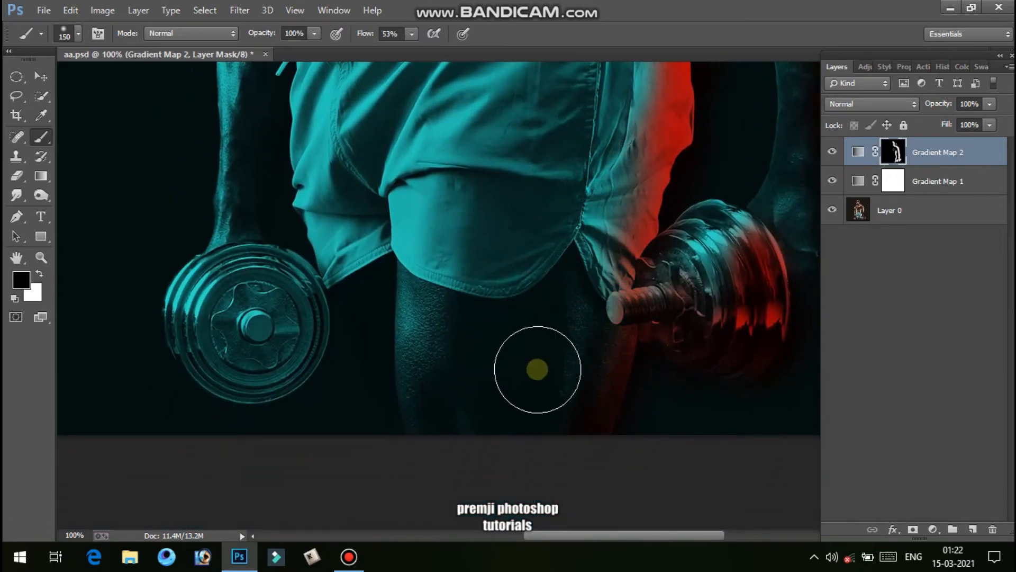
pyautogui.press('space')
pyautogui.moveTo(601, 101); pyautogui.dragTo(582, 278)
pyautogui.moveTo(579, 140)
pyautogui.mouseDown()
pyautogui.moveTo(573, 293)
pyautogui.moveTo(560, 334)
pyautogui.mouseUp()
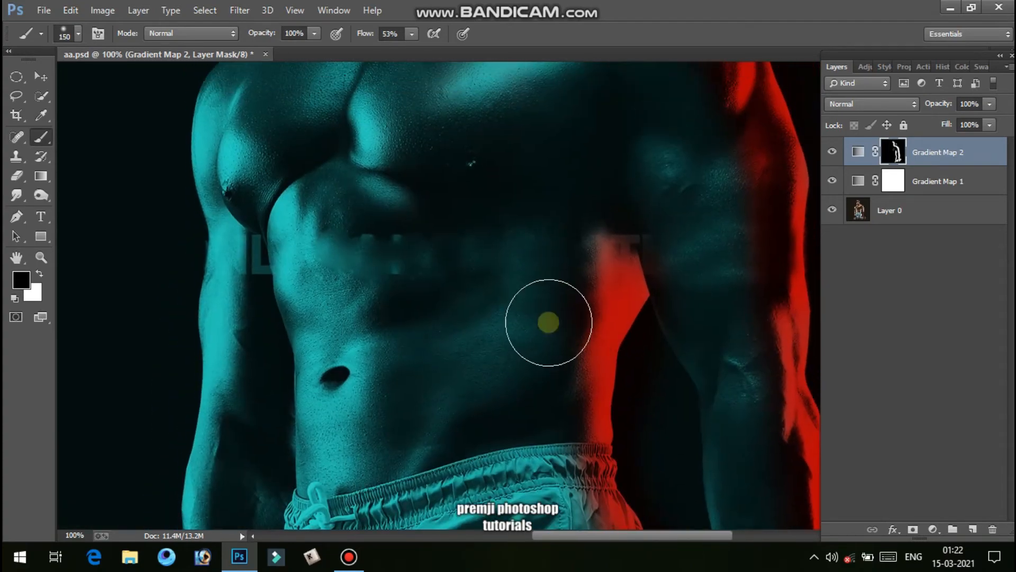
pyautogui.press('space')
pyautogui.moveTo(598, 96); pyautogui.dragTo(572, 351)
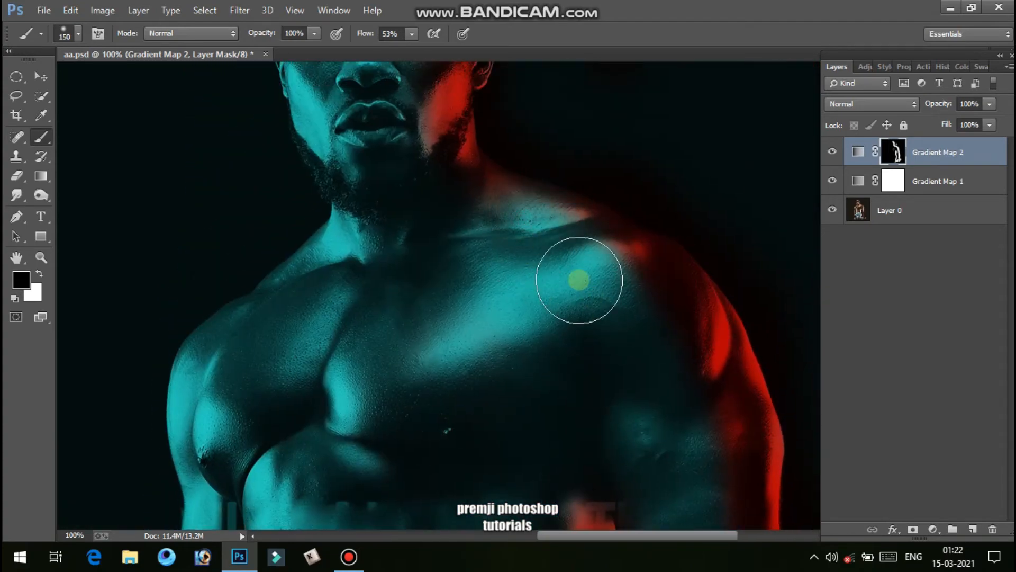
# Mask out excess red on the upper arm with black, and repaint a softer red along its outer side with white.
pyautogui.press('space')
pyautogui.moveTo(714, 480)
pyautogui.mouseDown()
pyautogui.moveTo(699, 339)
pyautogui.moveTo(732, 438)
pyautogui.mouseUp()
pyautogui.press('x')
pyautogui.moveTo(733, 235); pyautogui.dragTo(753, 420)
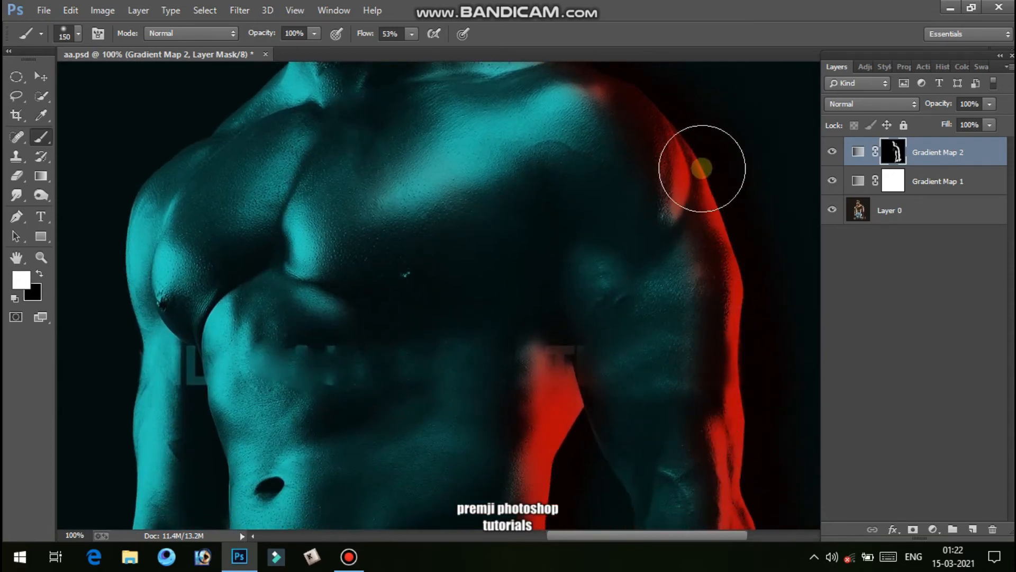
pyautogui.moveTo(702, 168); pyautogui.dragTo(780, 434)
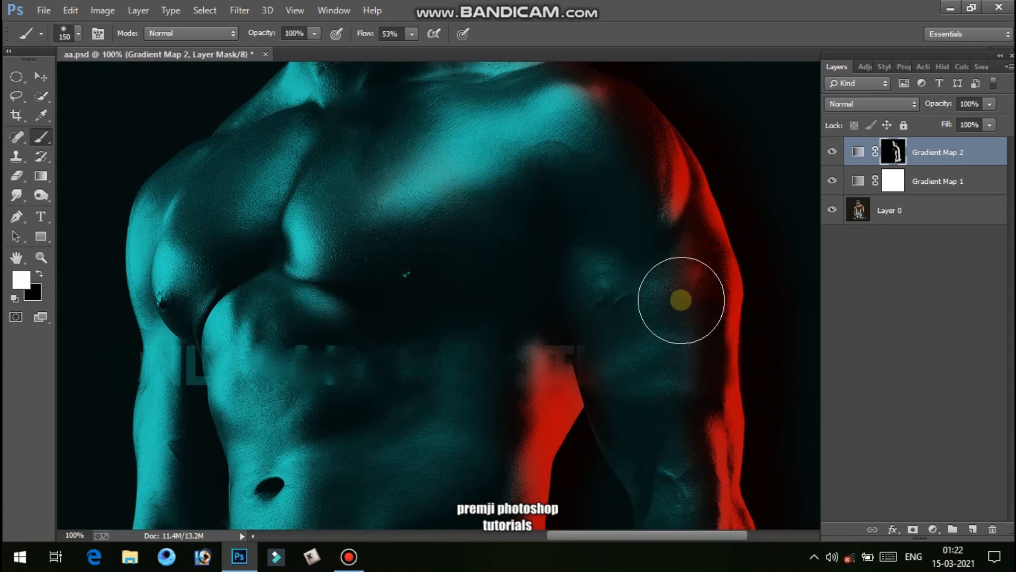
pyautogui.moveTo(681, 300)
pyautogui.mouseDown()
pyautogui.moveTo(662, 333)
pyautogui.moveTo(696, 261)
pyautogui.moveTo(635, 346)
pyautogui.moveTo(674, 321)
pyautogui.mouseUp()
pyautogui.moveTo(683, 344); pyautogui.dragTo(688, 409)
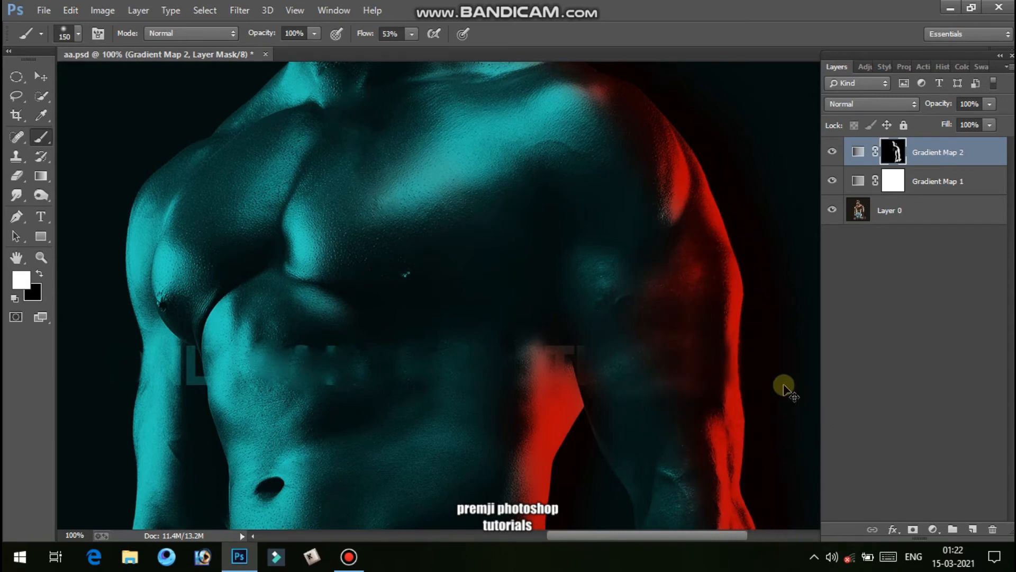
pyautogui.hotkey('ctrl', '-')
pyautogui.hotkey('ctrl', '-')
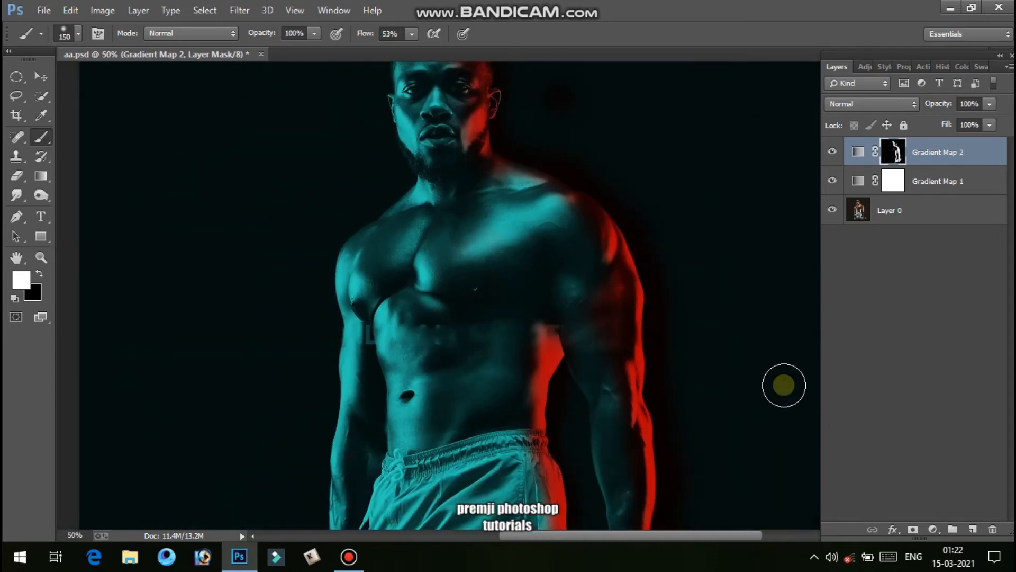
pyautogui.hotkey('ctrl', '-')
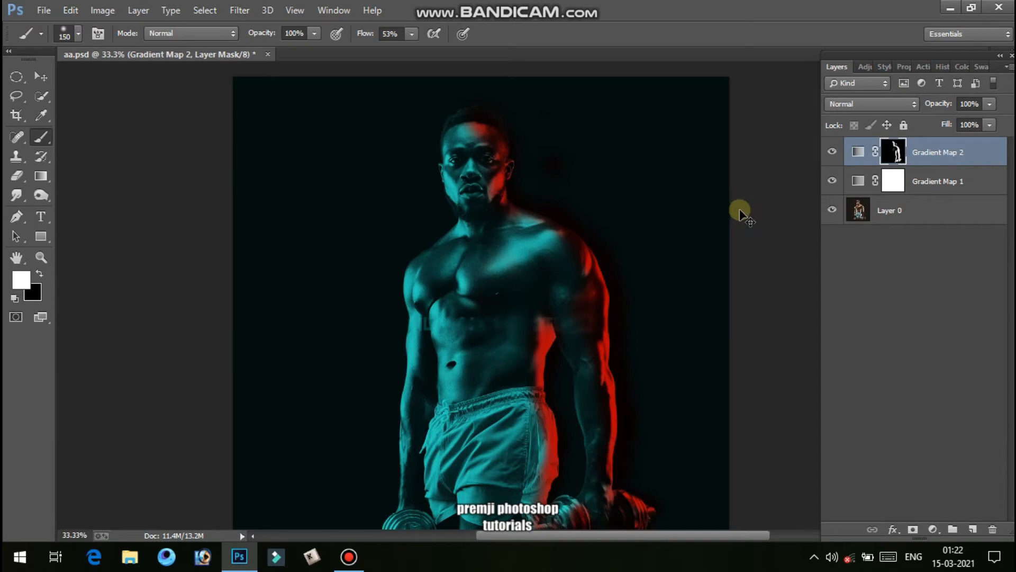
# Open the image "Light Painting Element Overlay - Sample Image - PiXimperfect" from the next work folder.
pyautogui.hotkey('ctrl', 'o')
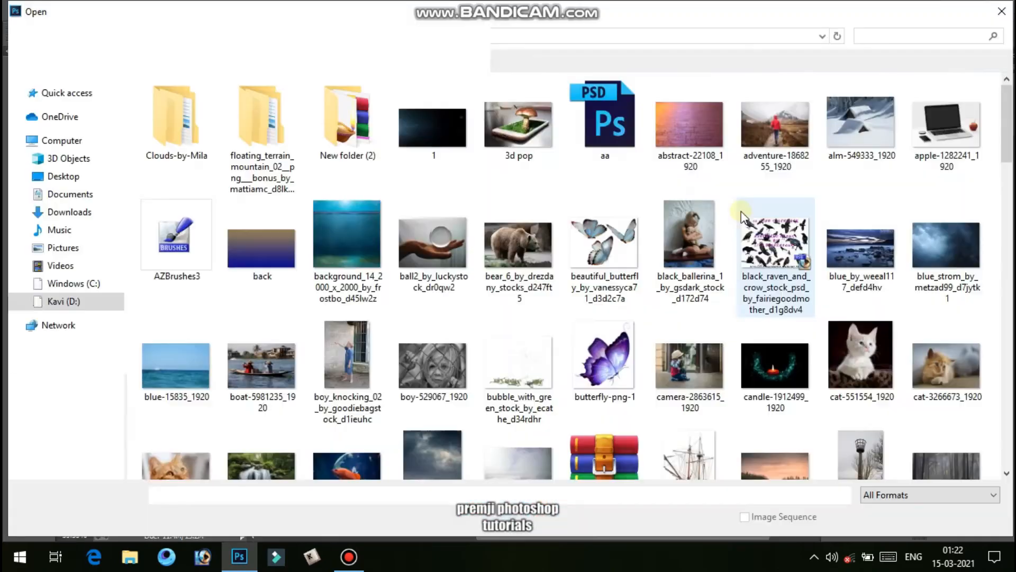
pyautogui.click(634, 303)
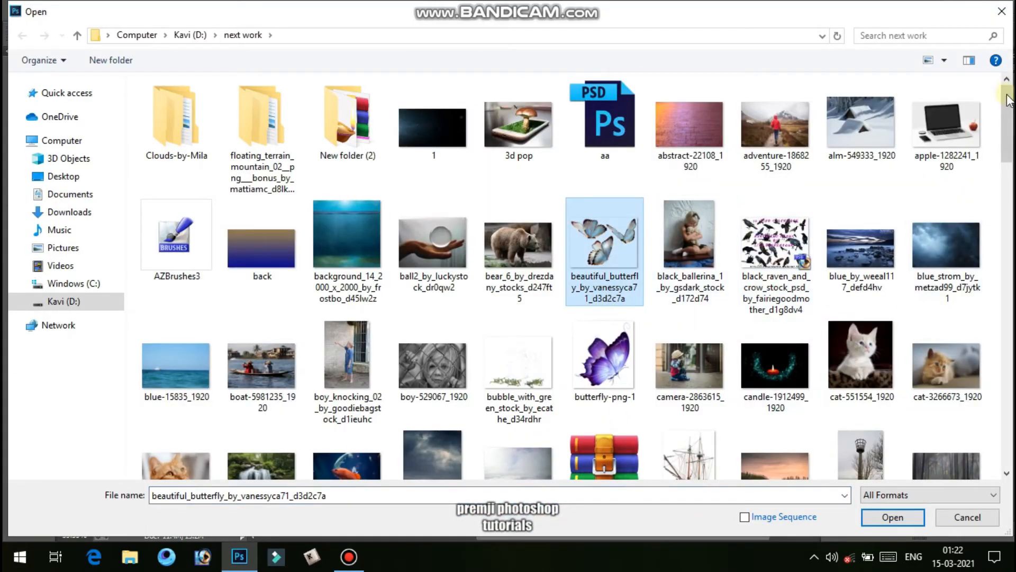
pyautogui.moveTo(1008, 100); pyautogui.dragTo(1000, 281)
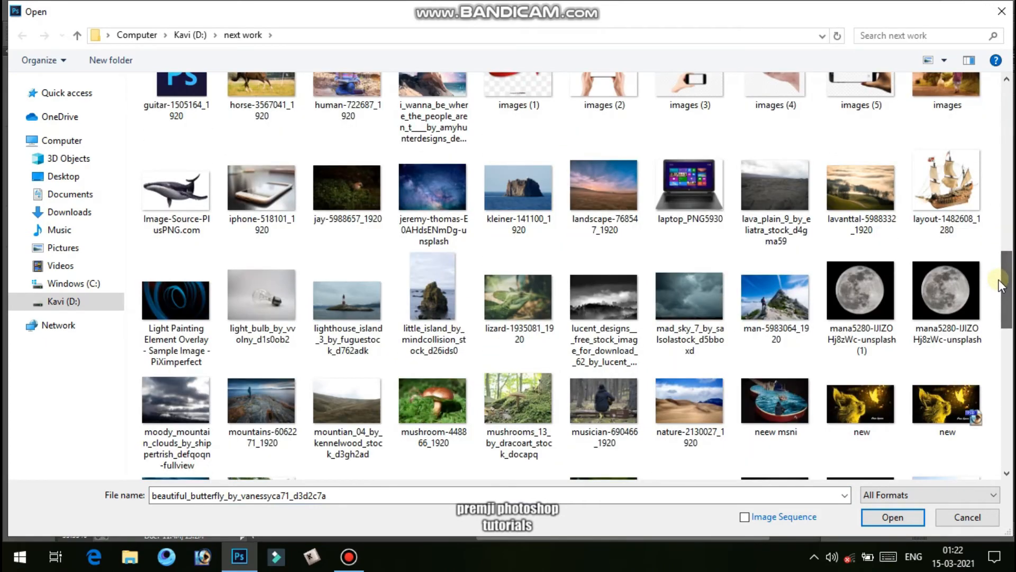
pyautogui.click(143, 310)
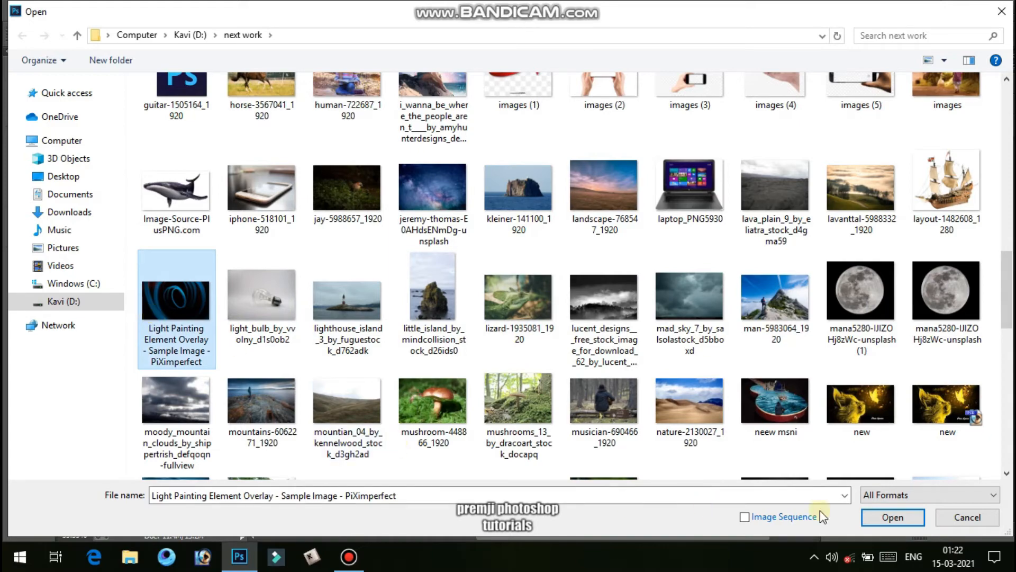
pyautogui.click(894, 517)
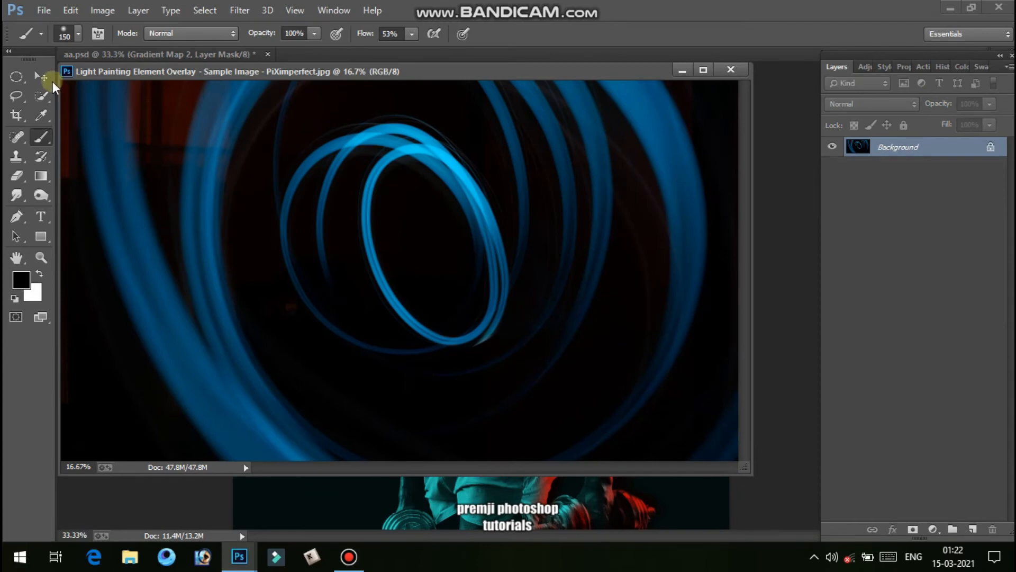
# Copy the light painting image into aa.psd as a new top layer and close the source image.
pyautogui.click(20, 80)
pyautogui.click(47, 78)
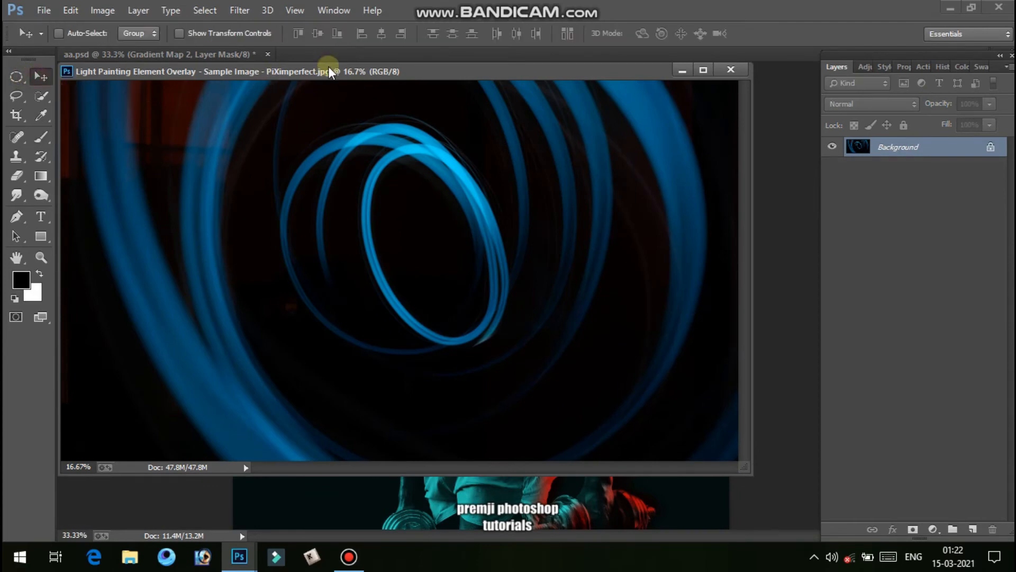
pyautogui.moveTo(365, 162)
pyautogui.mouseDown()
pyautogui.moveTo(436, 370)
pyautogui.moveTo(493, 487)
pyautogui.mouseUp()
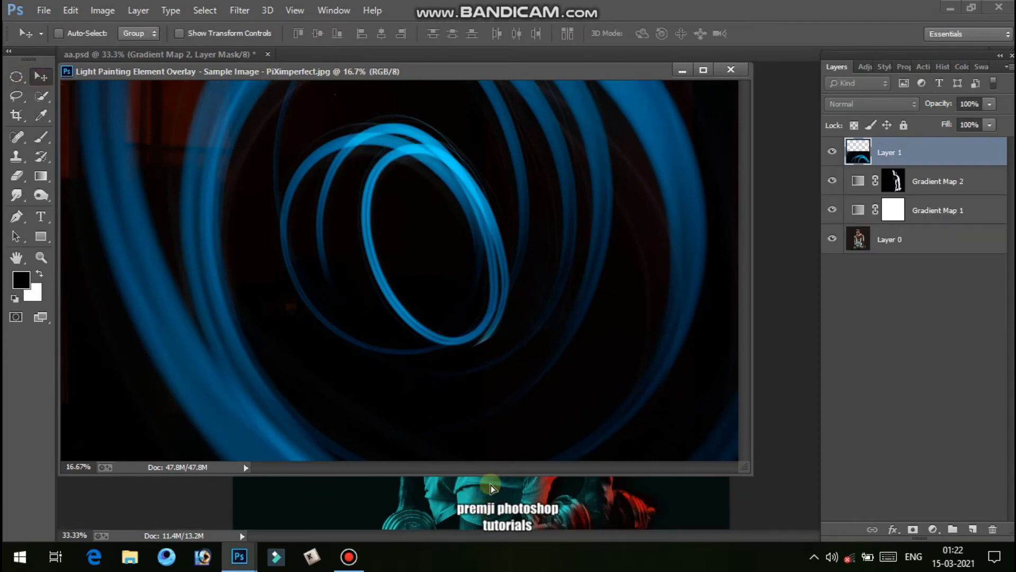
pyautogui.click(730, 69)
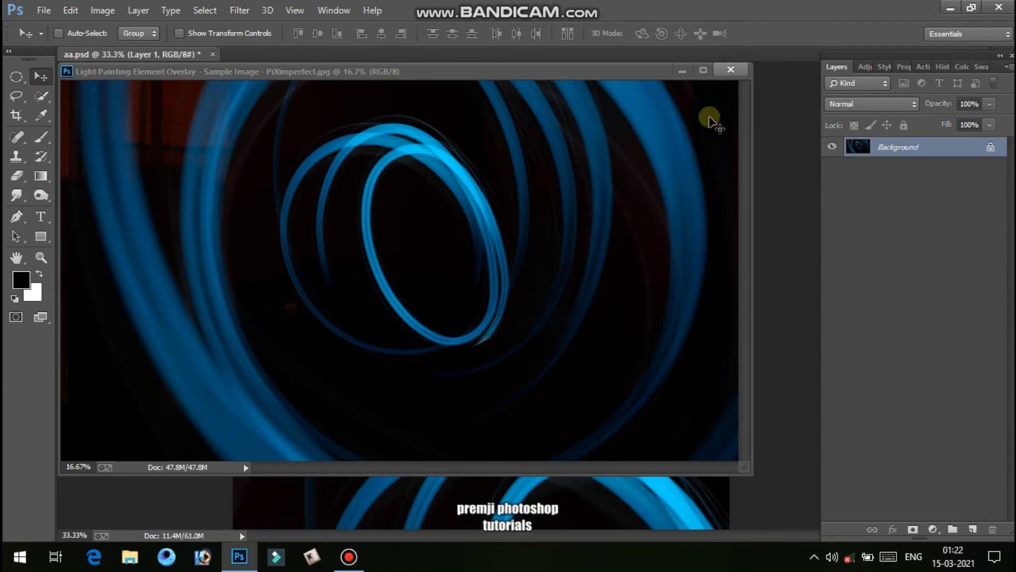
# Move the light painting layer up with Free Transform active so that it covers the whole canvas.
pyautogui.moveTo(540, 307); pyautogui.dragTo(516, 267)
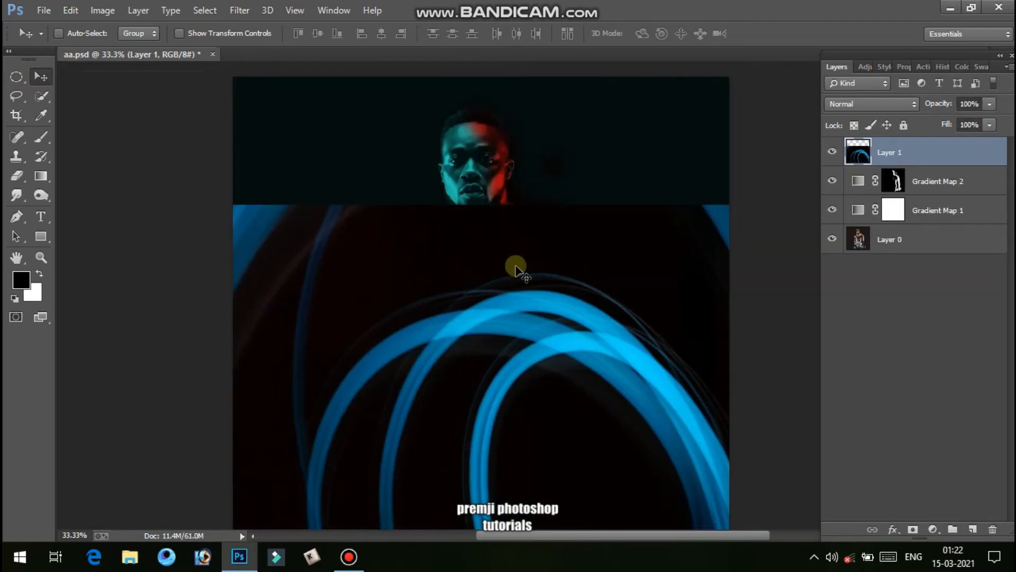
pyautogui.scroll(-3, 516, 268)
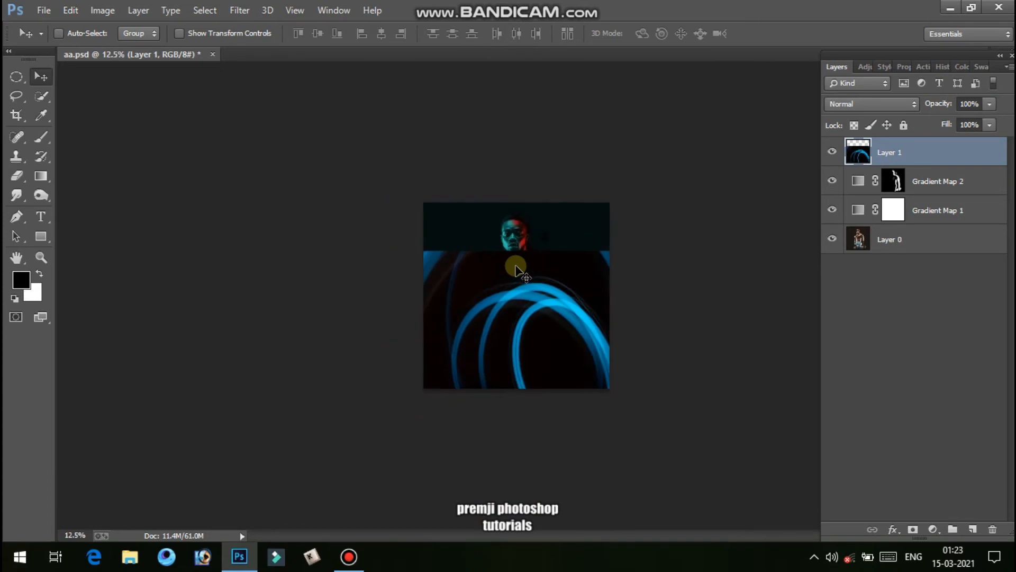
pyautogui.scroll(1, 516, 269)
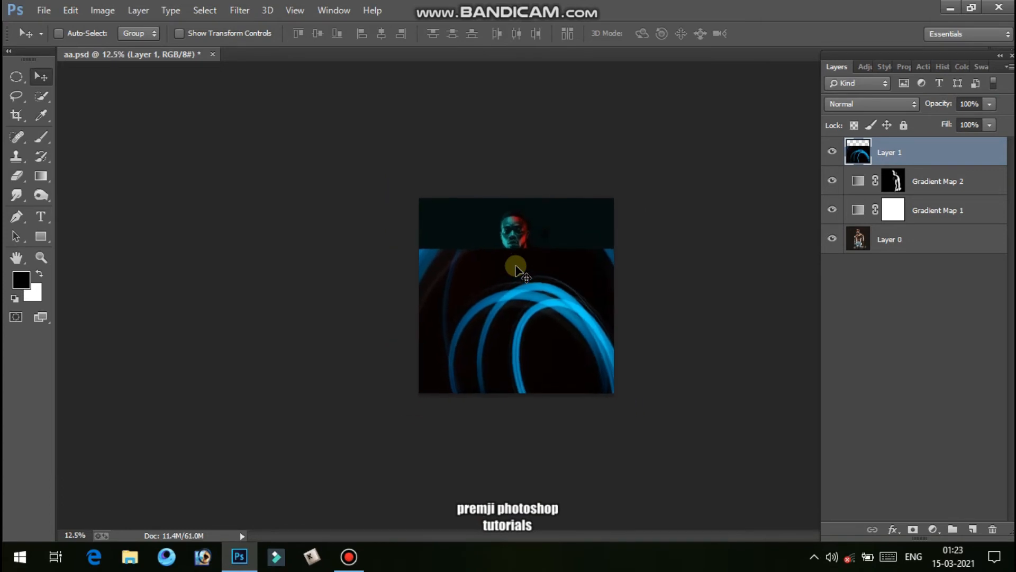
pyautogui.scroll(-1, 516, 268)
pyautogui.scroll(1, 516, 268)
pyautogui.scroll(2, 516, 269)
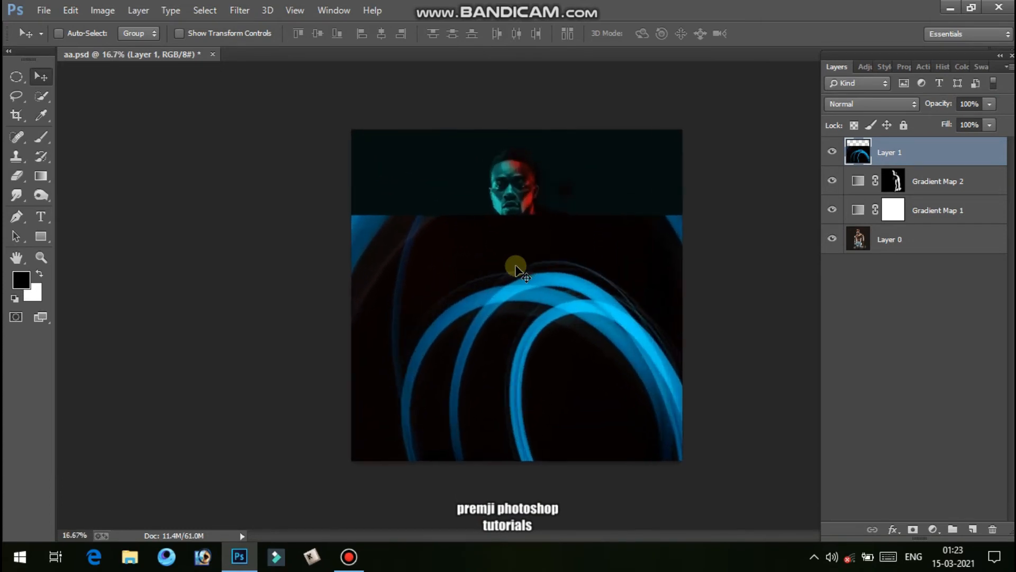
pyautogui.hotkey('ctrl', 't')
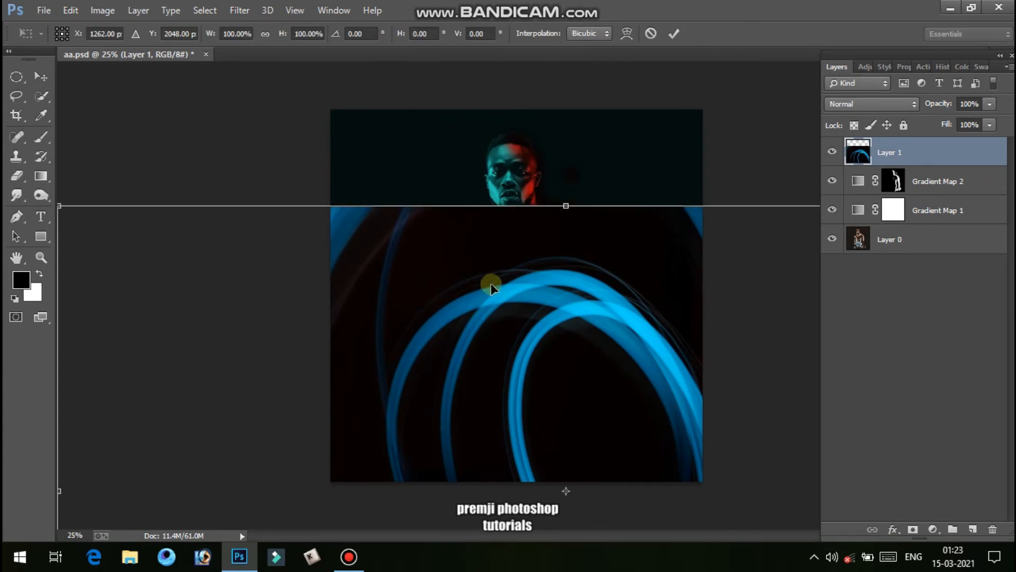
pyautogui.scroll(-1, 491, 286)
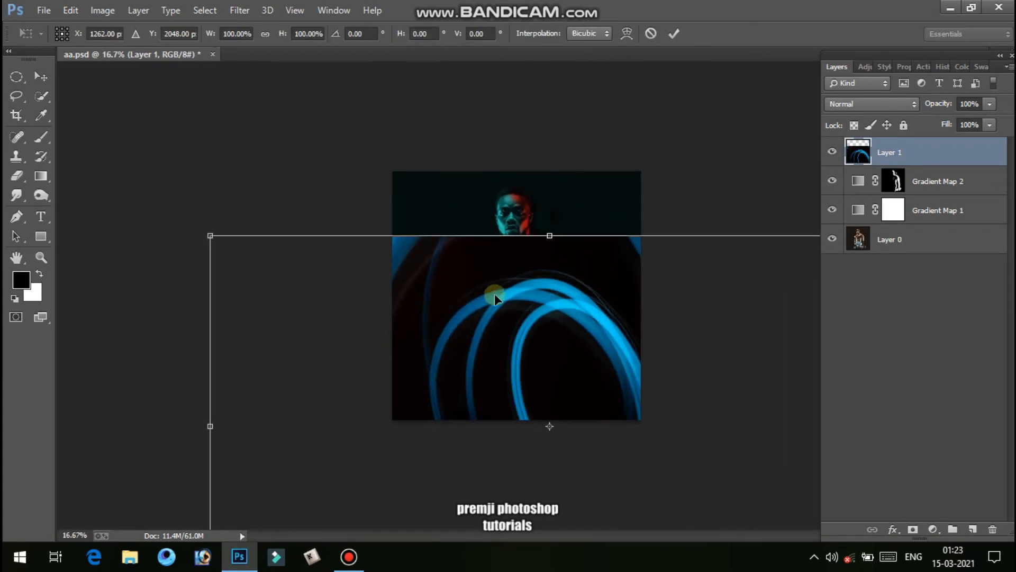
pyautogui.moveTo(495, 293); pyautogui.dragTo(479, 274)
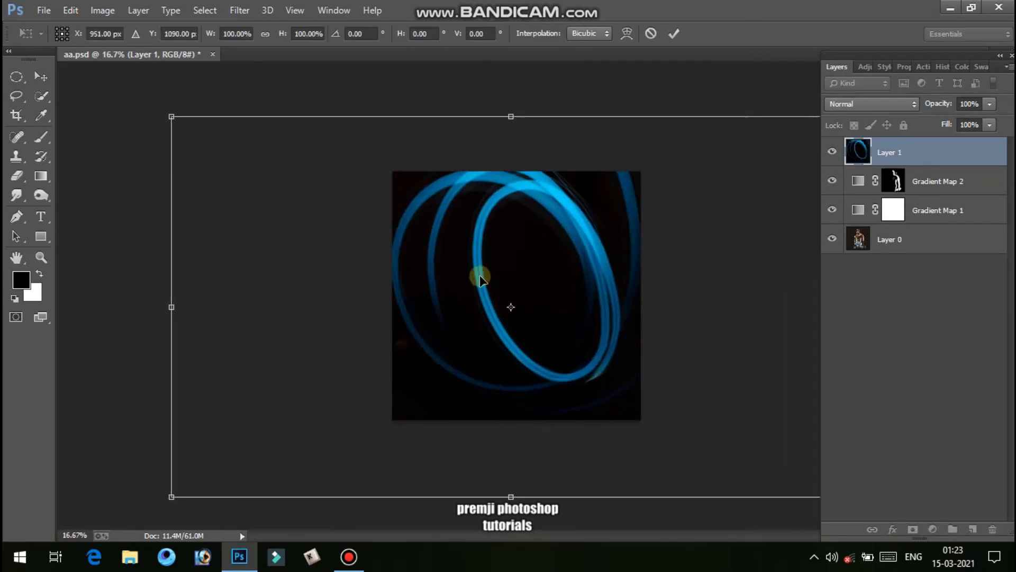
# Rotate the light painting layer to about -89°, scale it to about 68%, reposition it over the canvas and apply the transform.
pyautogui.scroll(-2, 480, 275)
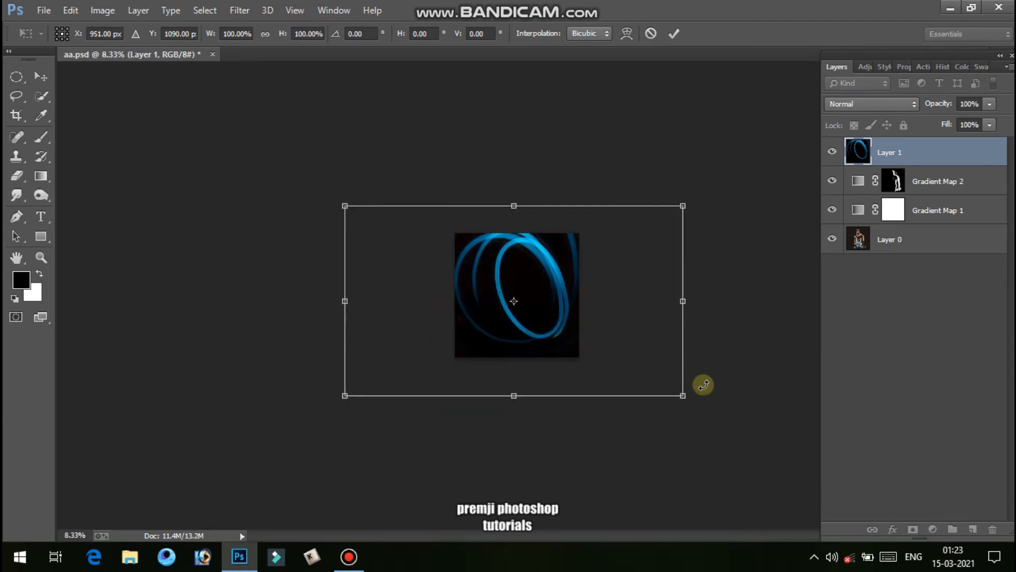
pyautogui.moveTo(714, 418); pyautogui.dragTo(577, 191)
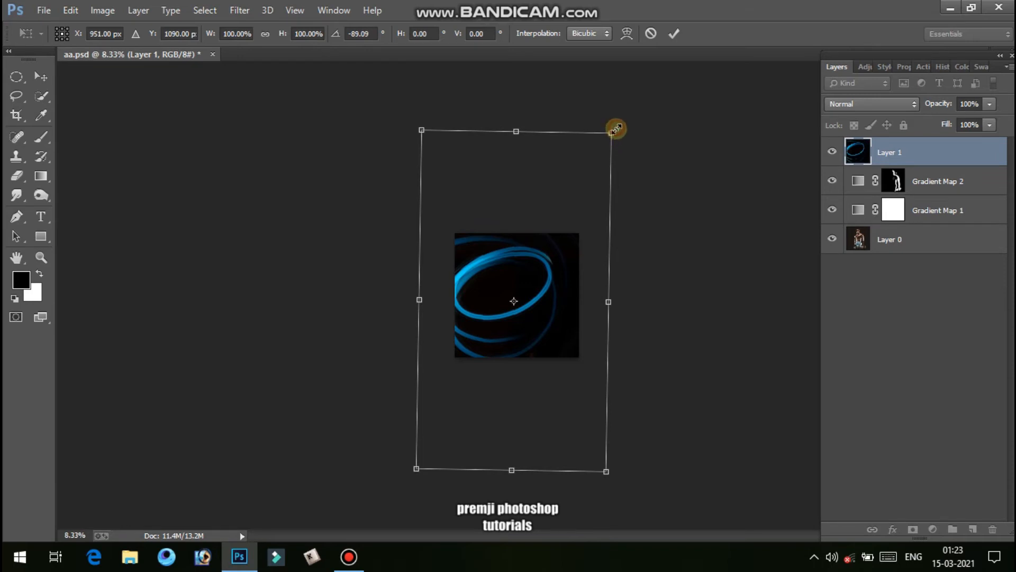
pyautogui.moveTo(616, 128); pyautogui.dragTo(583, 188)
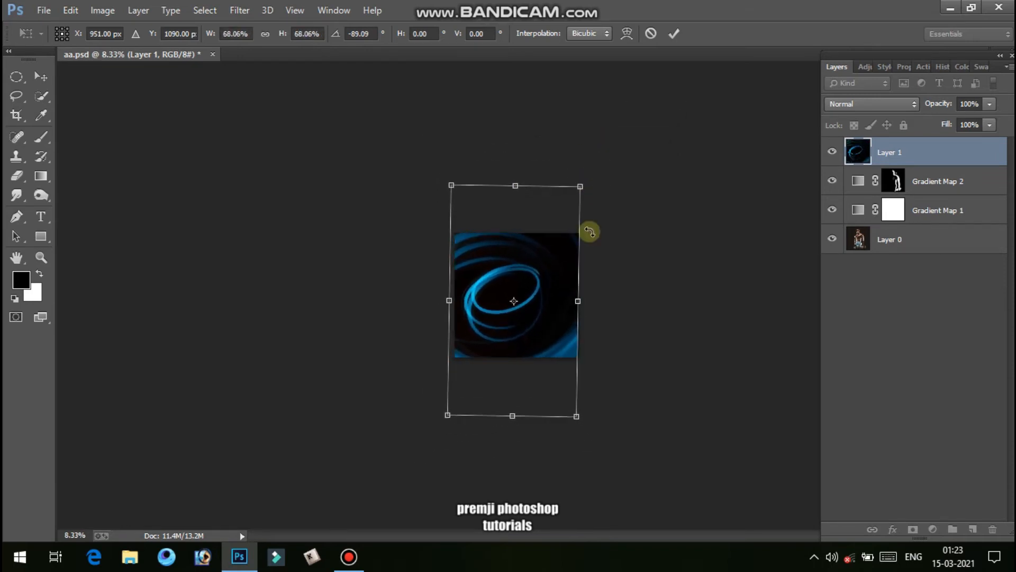
pyautogui.moveTo(563, 273); pyautogui.dragTo(567, 268)
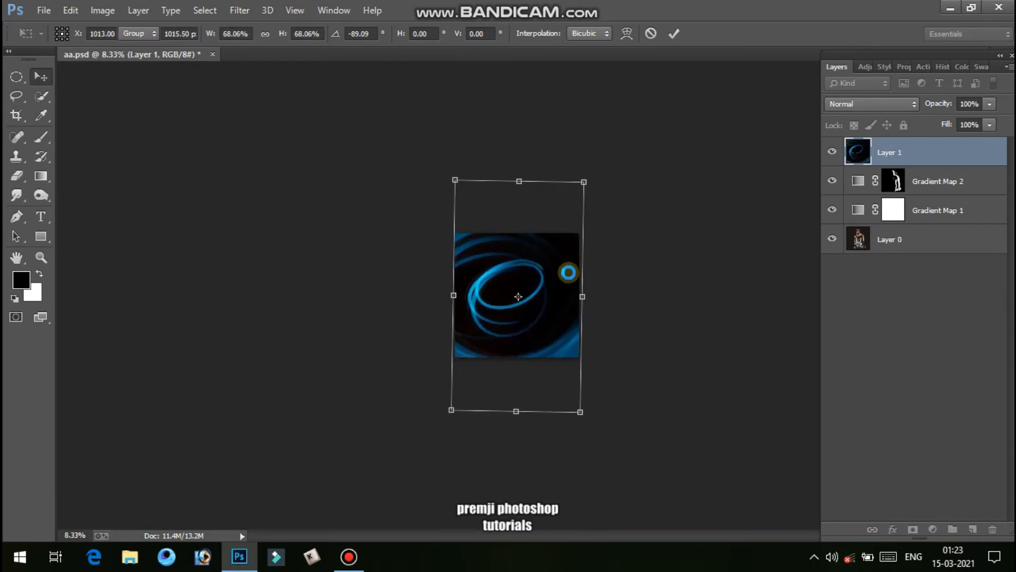
pyautogui.doubleClick(569, 273)
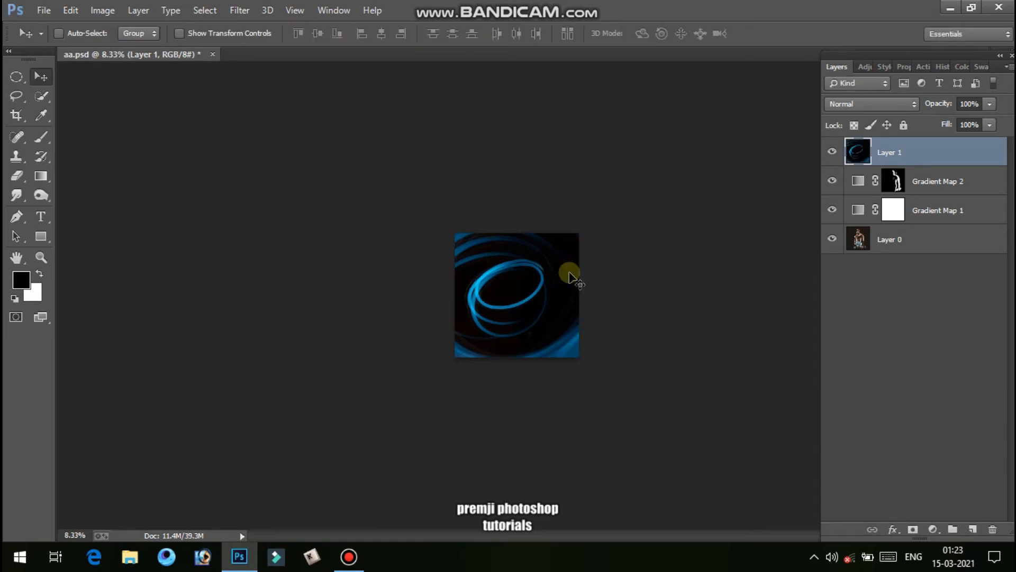
pyautogui.hotkey('ctrl', '+')
pyautogui.hotkey('ctrl', '+')
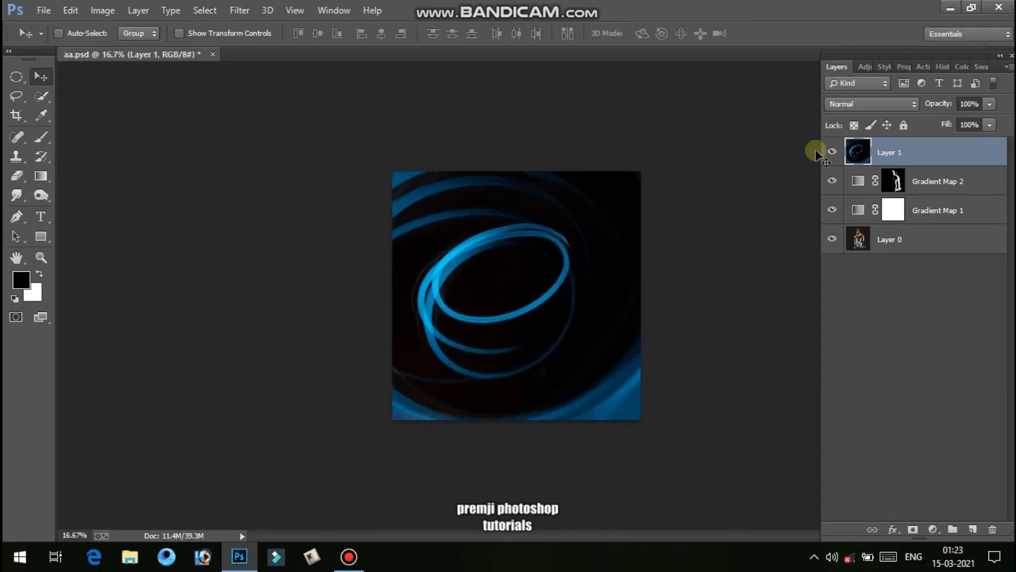
# Set the light painting layer's blend mode to Screen and move it slightly up so its rings cross the man's face.
pyautogui.click(883, 102)
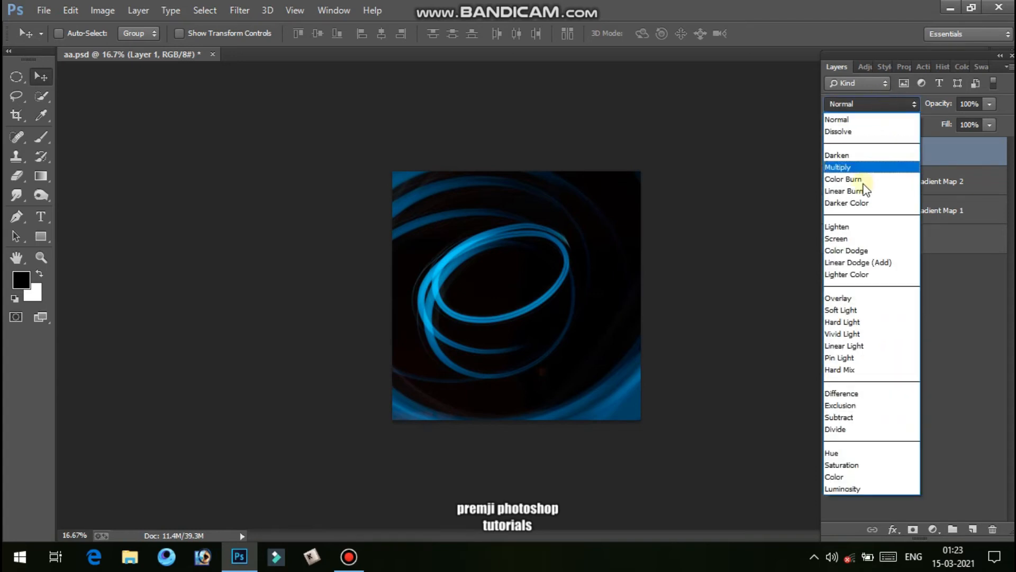
pyautogui.click(854, 238)
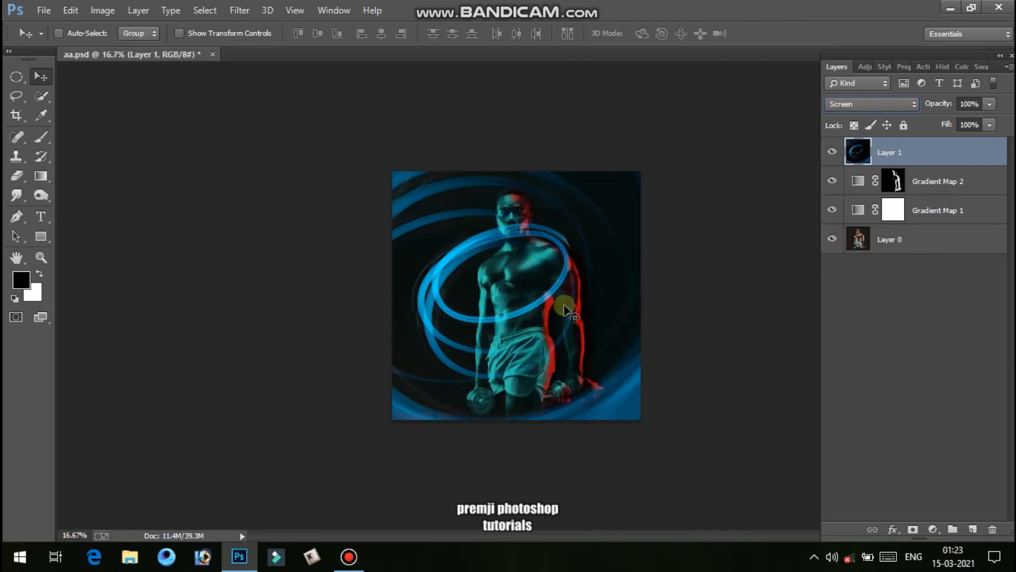
pyautogui.moveTo(564, 310); pyautogui.dragTo(564, 295)
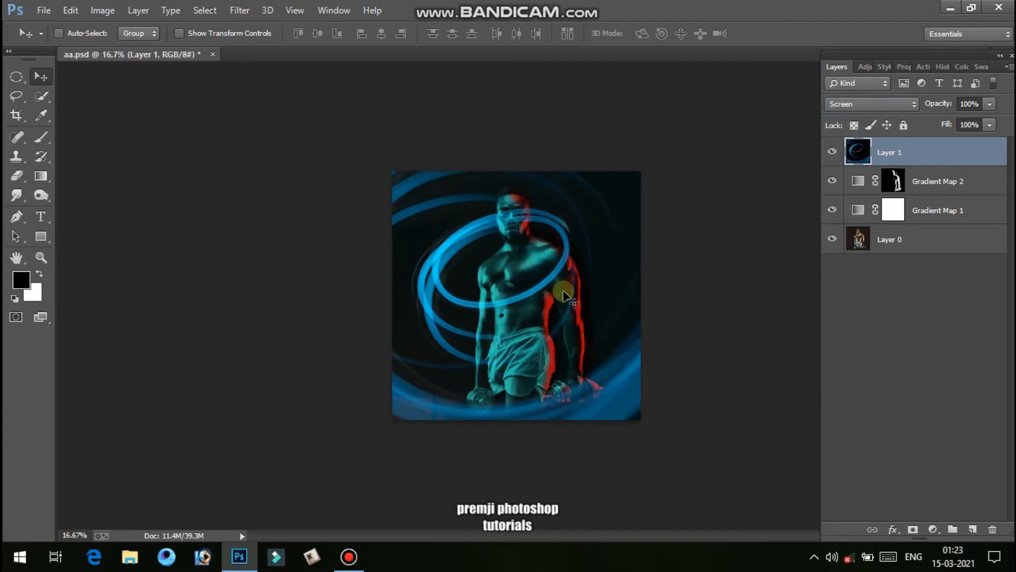
pyautogui.scroll(3, 564, 293)
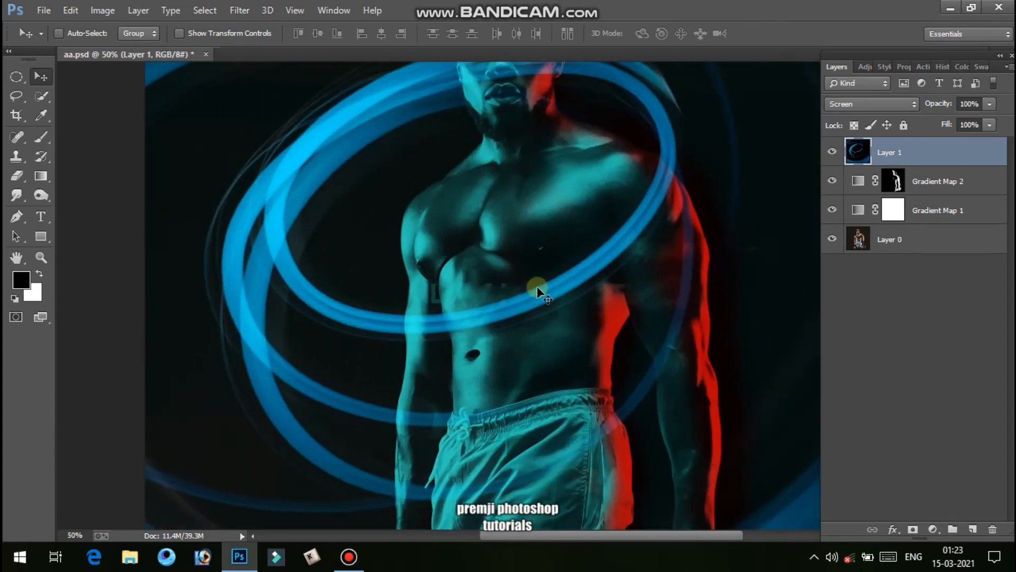
pyautogui.scroll(4, 536, 286)
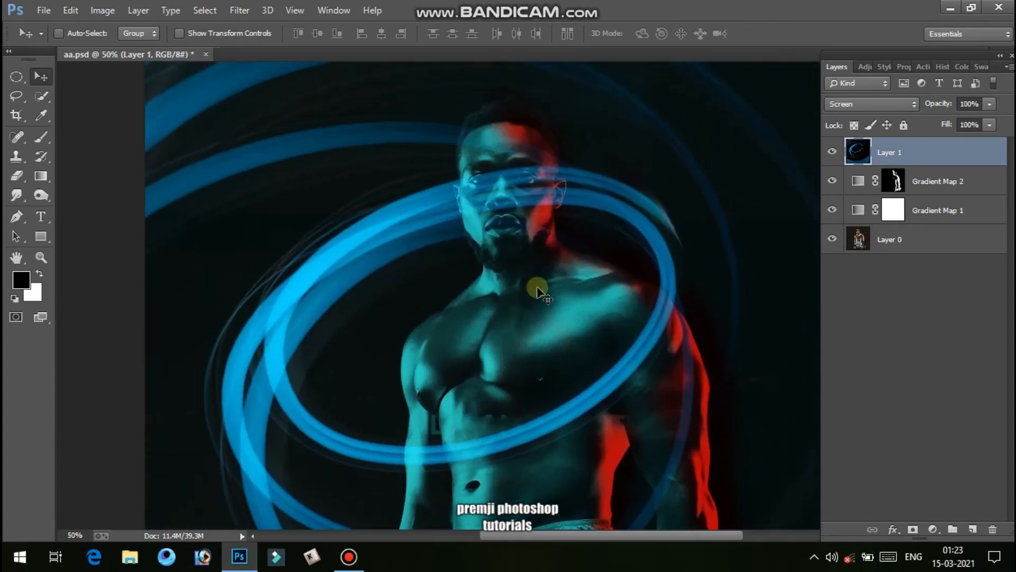
pyautogui.moveTo(537, 290); pyautogui.dragTo(538, 290)
# Add a layer mask to the light painting layer and paint it black with the 150 px brush to clear the rings off the face.
pyautogui.click(912, 529)
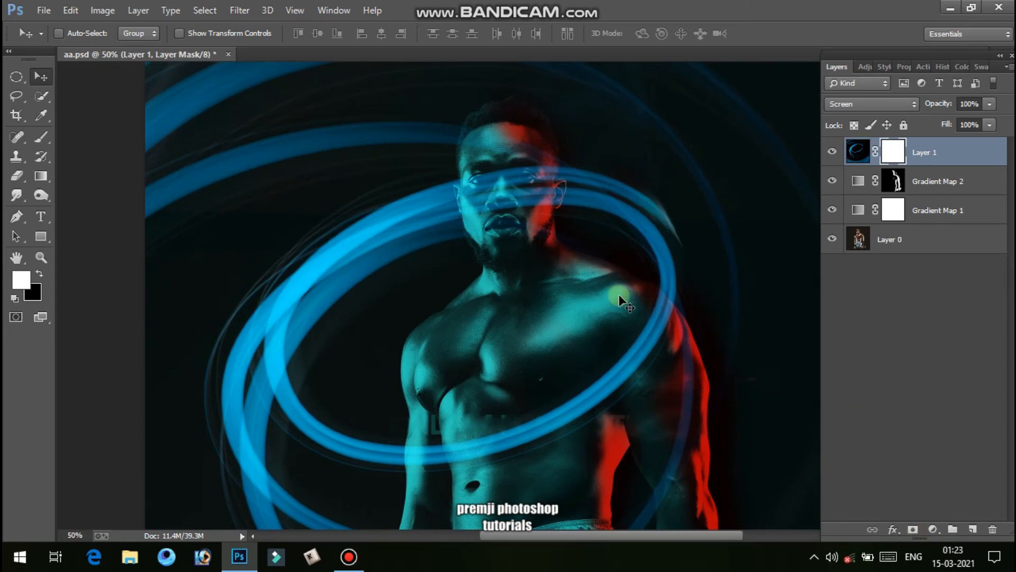
pyautogui.scroll(2, 625, 296)
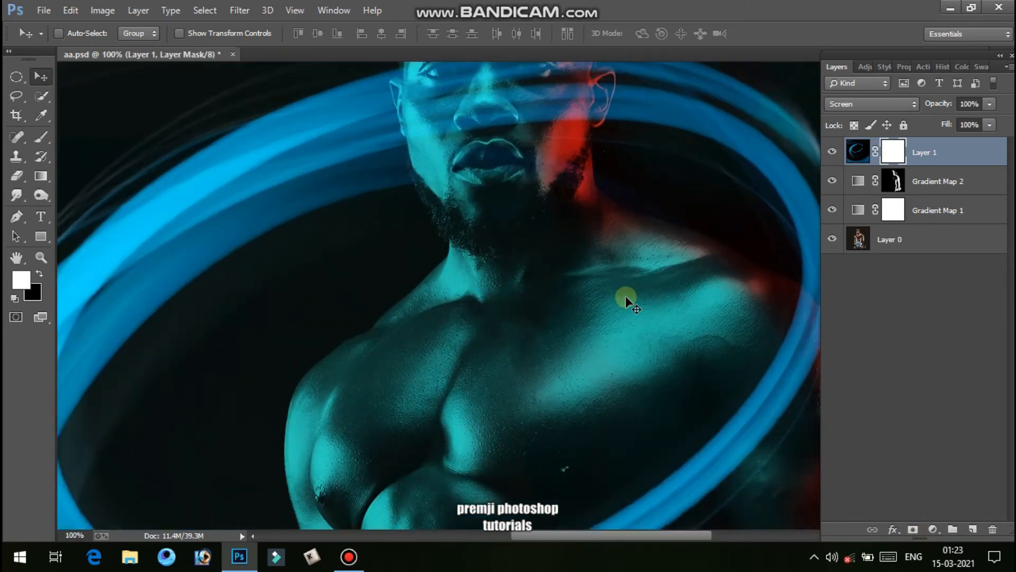
pyautogui.moveTo(625, 296); pyautogui.dragTo(612, 357)
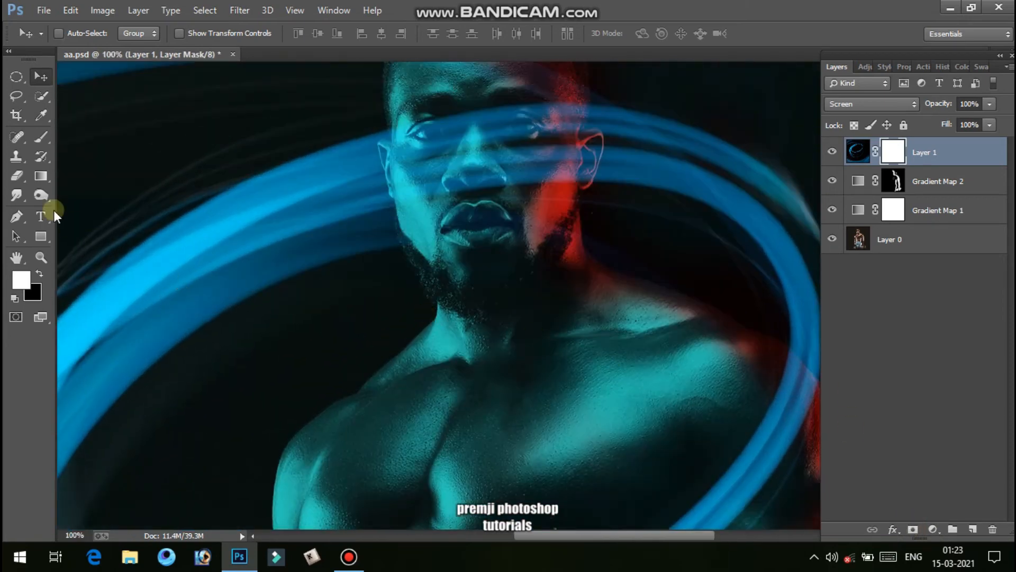
pyautogui.click(41, 138)
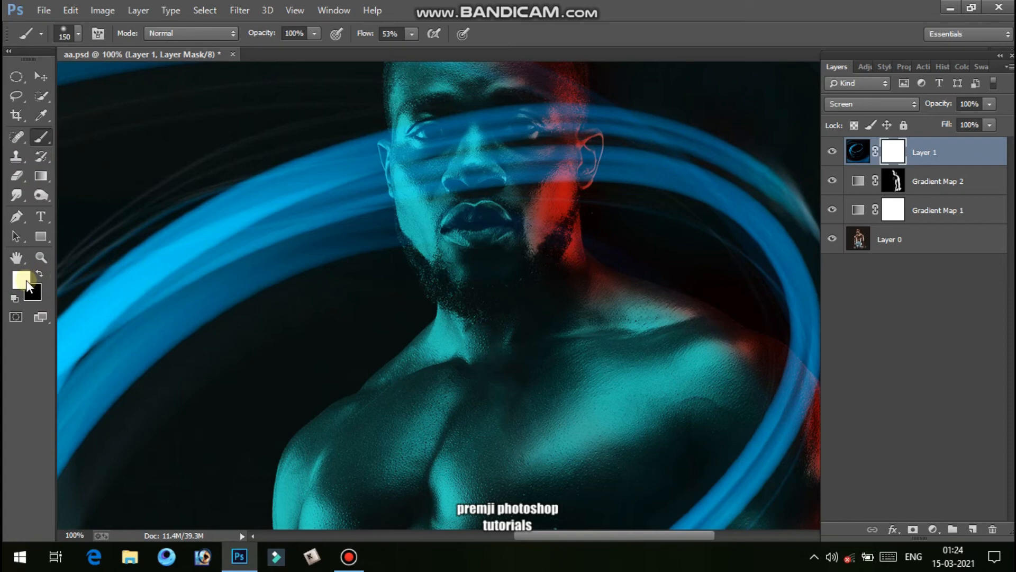
pyautogui.press('d')
pyautogui.moveTo(132, 317); pyautogui.dragTo(258, 369)
pyautogui.moveTo(416, 349); pyautogui.dragTo(421, 391)
pyautogui.moveTo(549, 246)
pyautogui.mouseDown()
pyautogui.moveTo(625, 272)
pyautogui.moveTo(580, 290)
pyautogui.moveTo(590, 308)
pyautogui.moveTo(606, 245)
pyautogui.moveTo(621, 294)
pyautogui.moveTo(628, 280)
pyautogui.moveTo(613, 226)
pyautogui.moveTo(646, 307)
pyautogui.mouseUp()
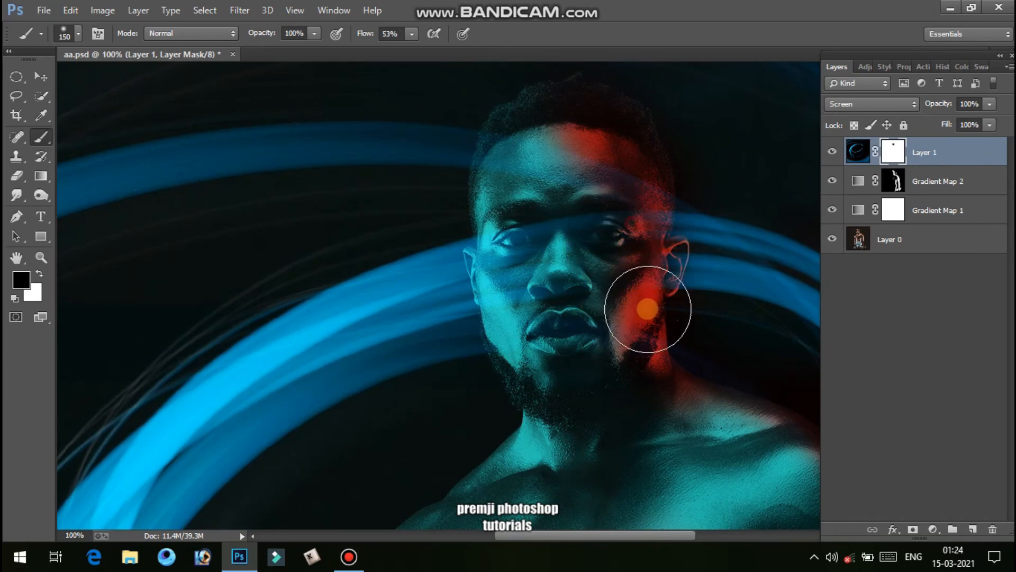
pyautogui.moveTo(583, 167)
pyautogui.mouseDown()
pyautogui.moveTo(625, 218)
pyautogui.moveTo(556, 165)
pyautogui.moveTo(523, 238)
pyautogui.moveTo(516, 311)
pyautogui.moveTo(527, 385)
pyautogui.moveTo(487, 255)
pyautogui.moveTo(512, 241)
pyautogui.moveTo(535, 310)
pyautogui.moveTo(525, 165)
pyautogui.moveTo(497, 139)
pyautogui.moveTo(491, 255)
pyautogui.moveTo(493, 225)
pyautogui.moveTo(511, 338)
pyautogui.moveTo(555, 300)
pyautogui.moveTo(599, 345)
pyautogui.moveTo(634, 198)
pyautogui.moveTo(647, 307)
pyautogui.moveTo(641, 198)
pyautogui.moveTo(595, 171)
pyautogui.moveTo(571, 291)
pyautogui.moveTo(542, 297)
pyautogui.moveTo(520, 344)
pyautogui.moveTo(518, 157)
pyautogui.moveTo(518, 314)
pyautogui.moveTo(597, 344)
pyautogui.moveTo(605, 240)
pyautogui.moveTo(626, 267)
pyautogui.moveTo(642, 333)
pyautogui.moveTo(659, 173)
pyautogui.mouseUp()
pyautogui.moveTo(660, 379); pyautogui.dragTo(590, 243)
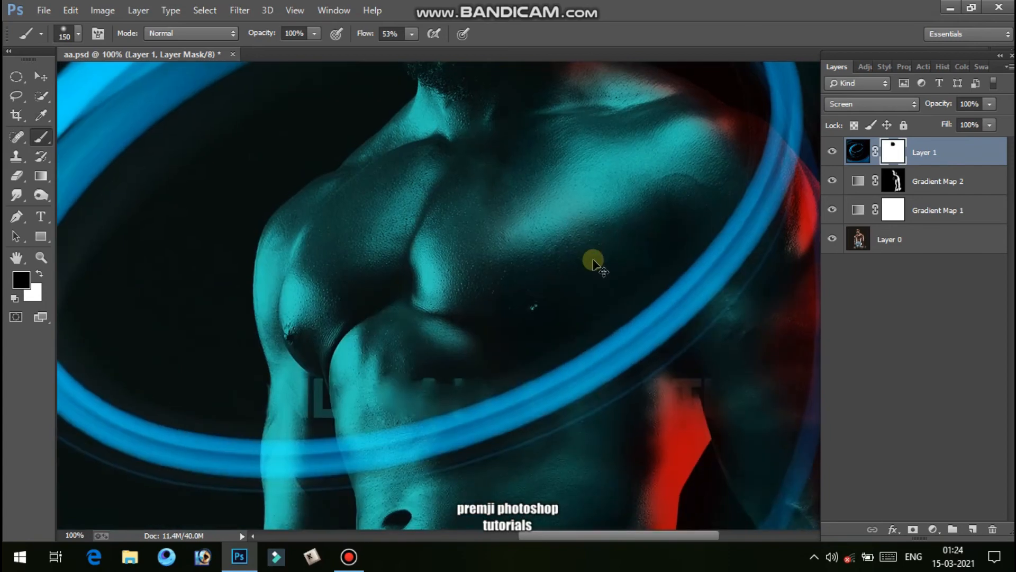
# Add a Gradient Fill layer at the top of the stack that fades from bright cyan to transparent.
pyautogui.scroll(-3, 593, 259)
pyautogui.scroll(-1, 593, 259)
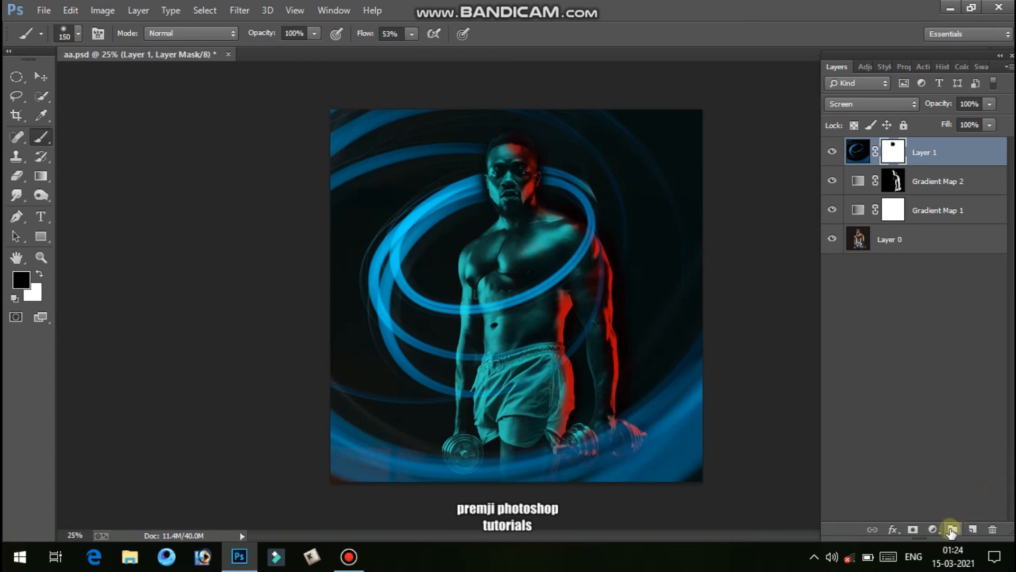
pyautogui.click(934, 529)
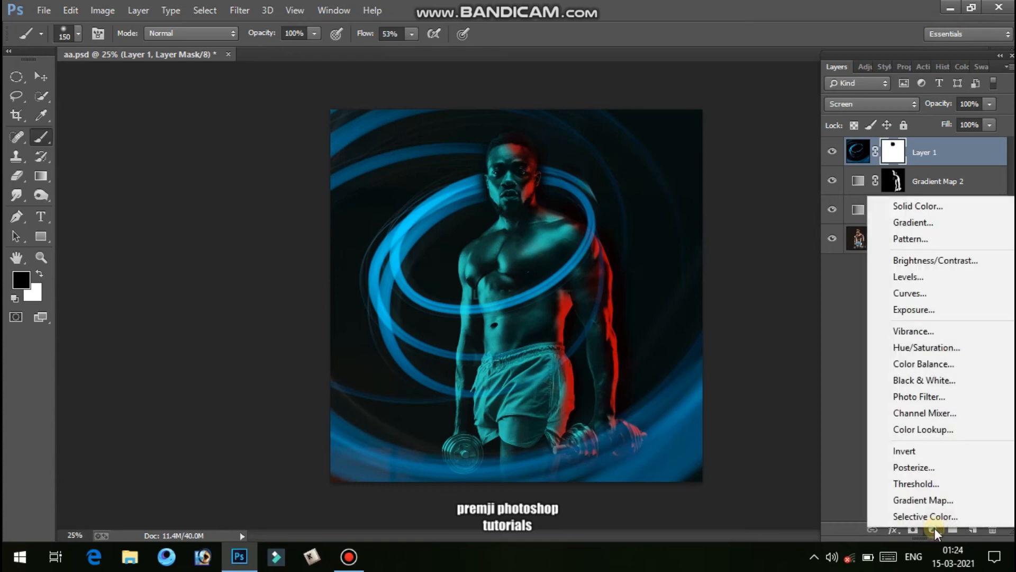
pyautogui.click(929, 224)
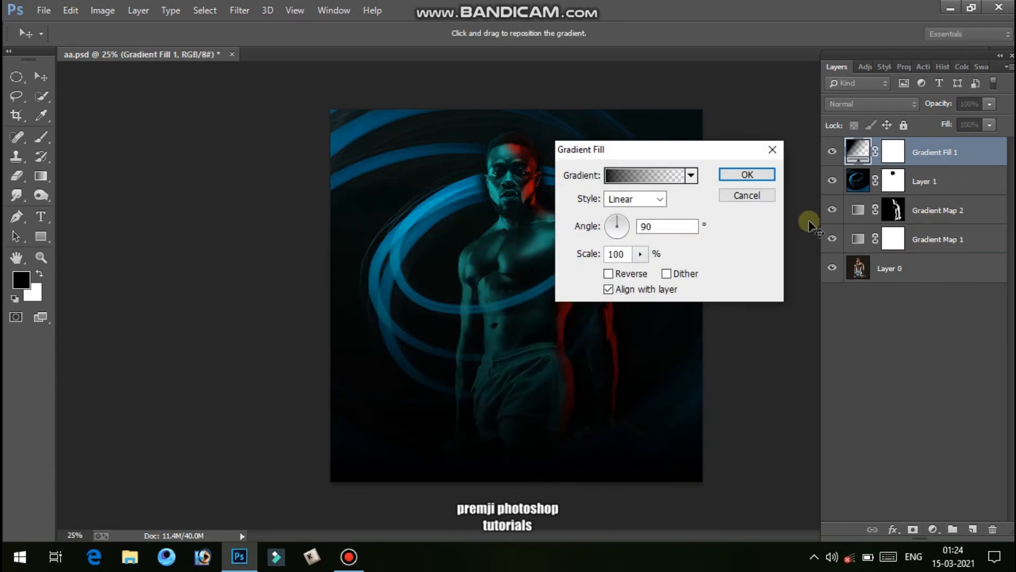
pyautogui.click(637, 176)
pyautogui.click(637, 401)
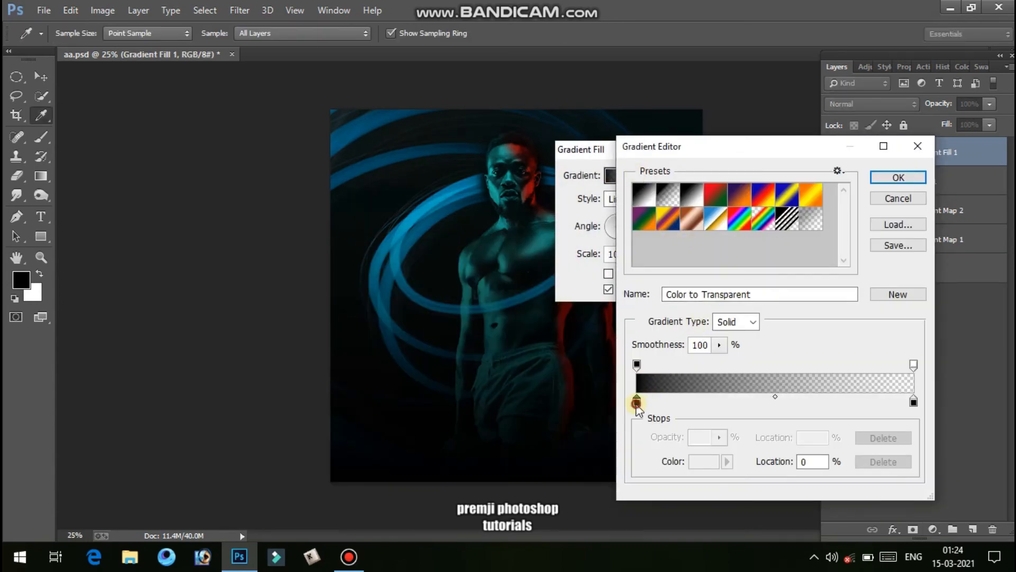
pyautogui.click(702, 464)
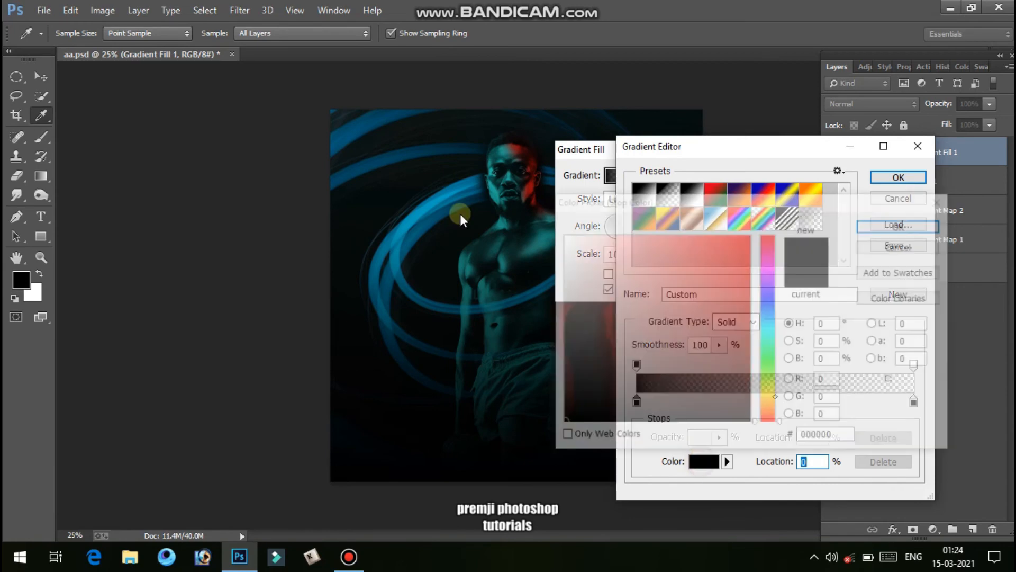
pyautogui.click(768, 332)
pyautogui.click(732, 242)
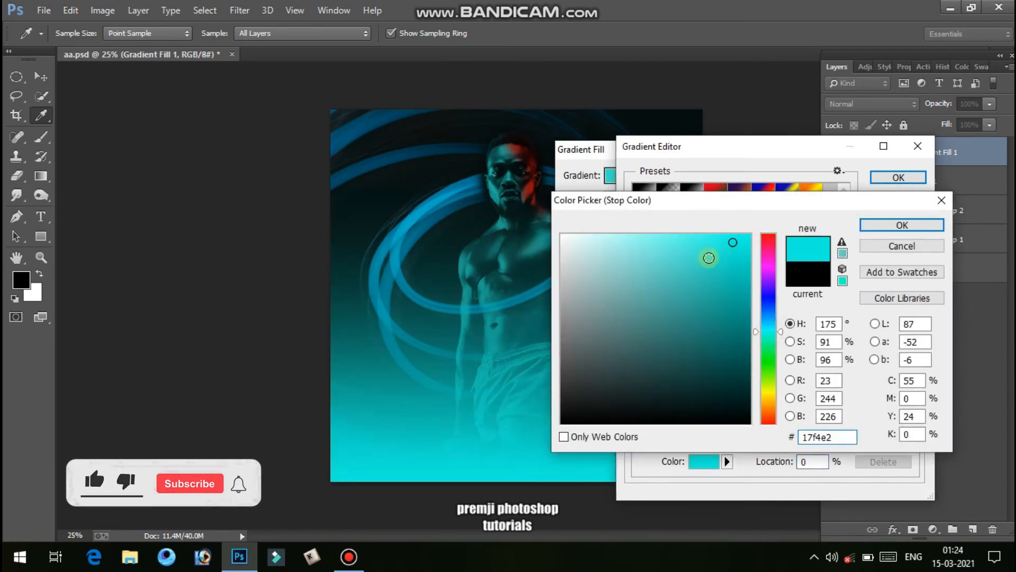
pyautogui.click(904, 225)
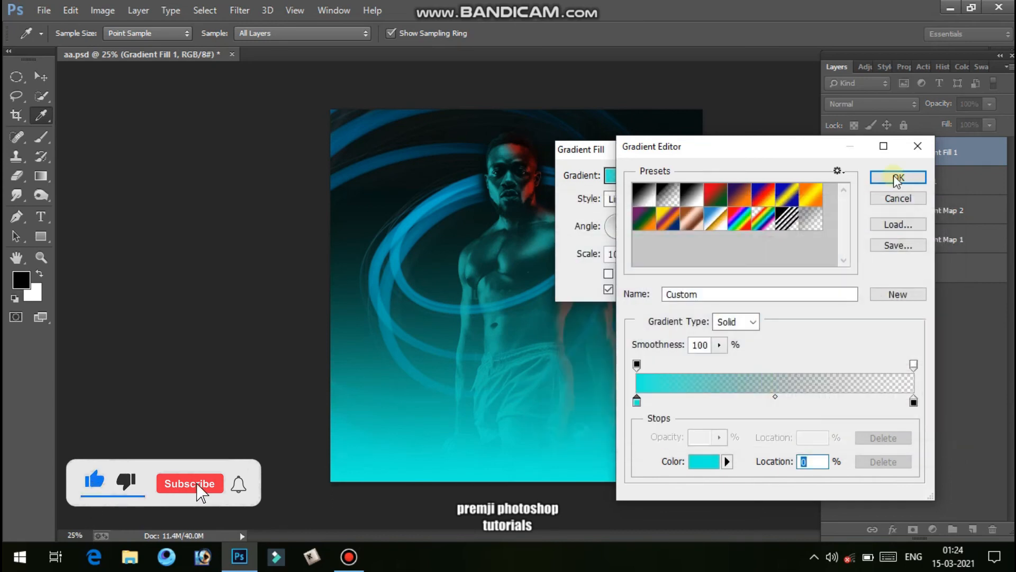
pyautogui.click(898, 177)
pyautogui.click(747, 176)
pyautogui.press('b')
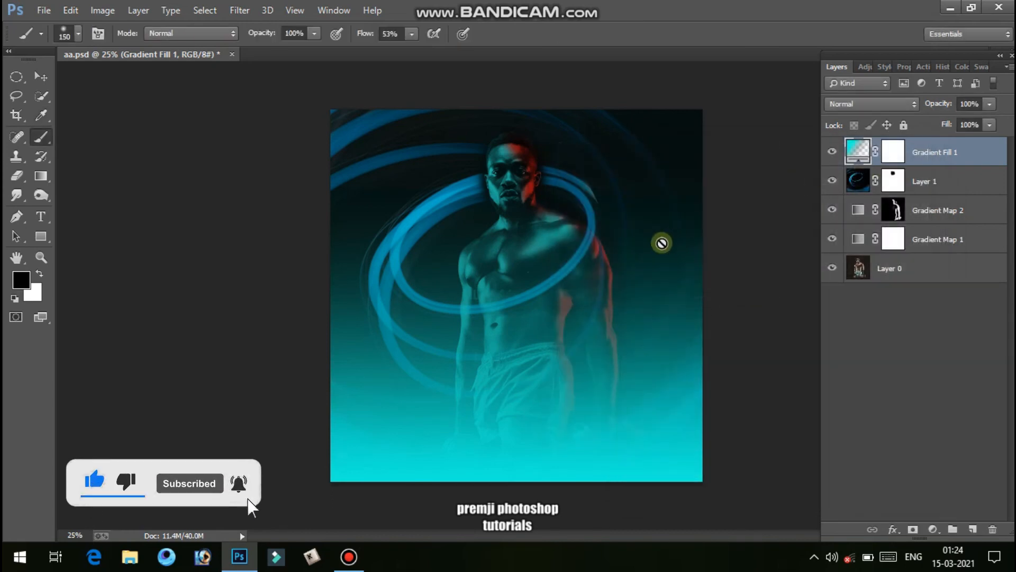
# Set the gradient fill's angle to about -16° so the cyan spreads in from the canvas's left side.
pyautogui.click(933, 151)
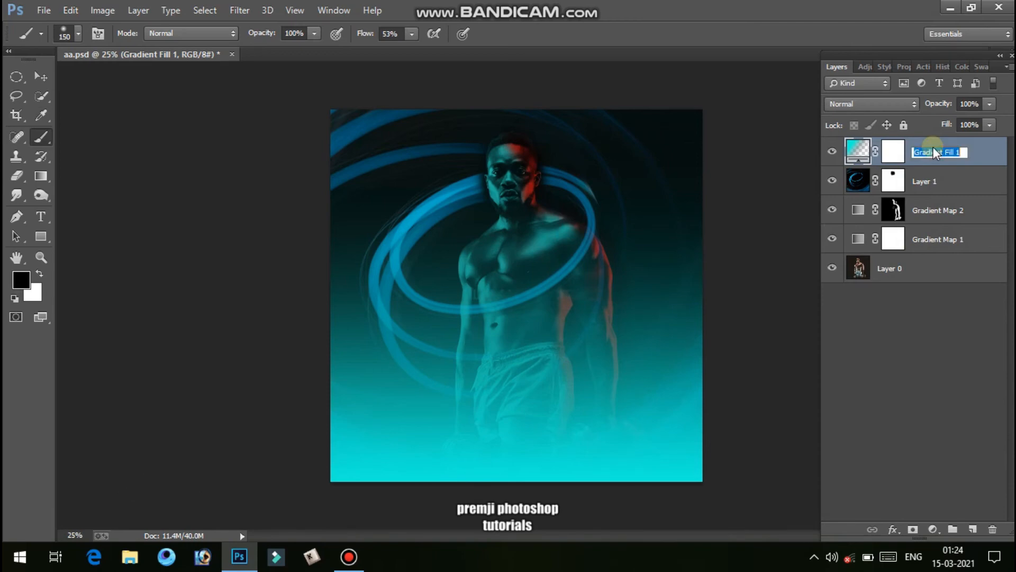
pyautogui.doubleClick(933, 151)
pyautogui.doubleClick(868, 156)
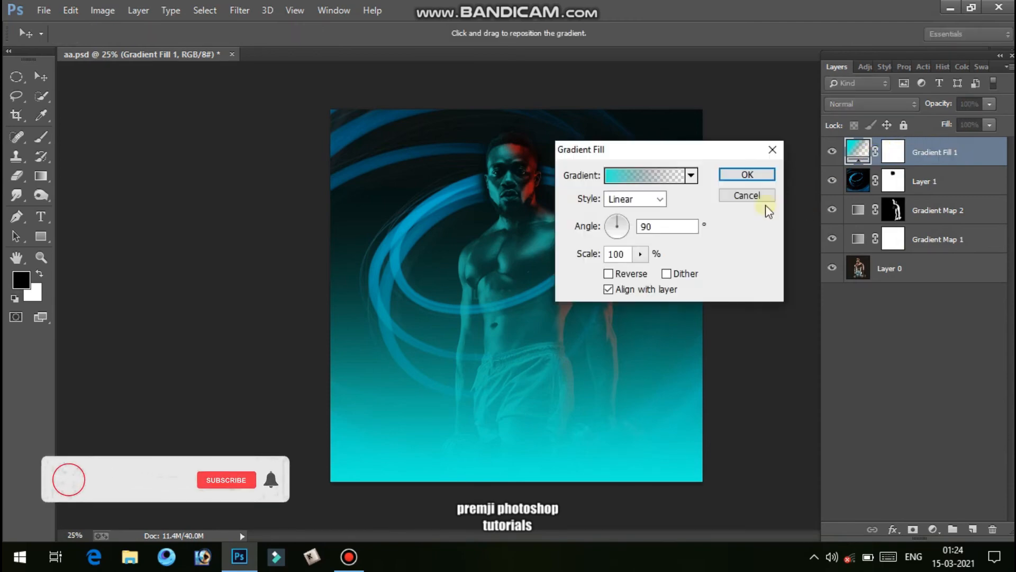
pyautogui.click(618, 217)
pyautogui.moveTo(618, 220); pyautogui.dragTo(628, 230)
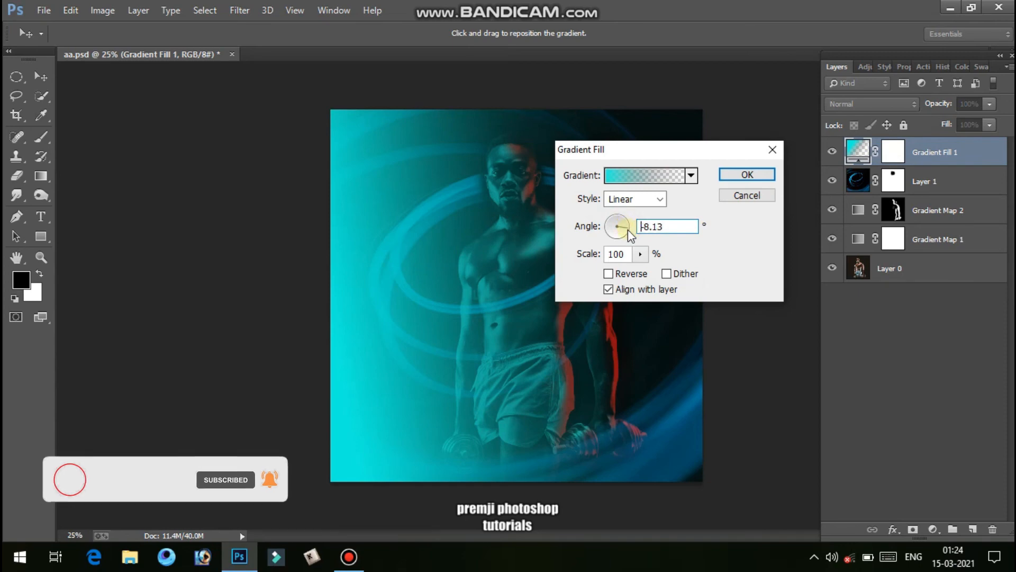
pyautogui.click(744, 175)
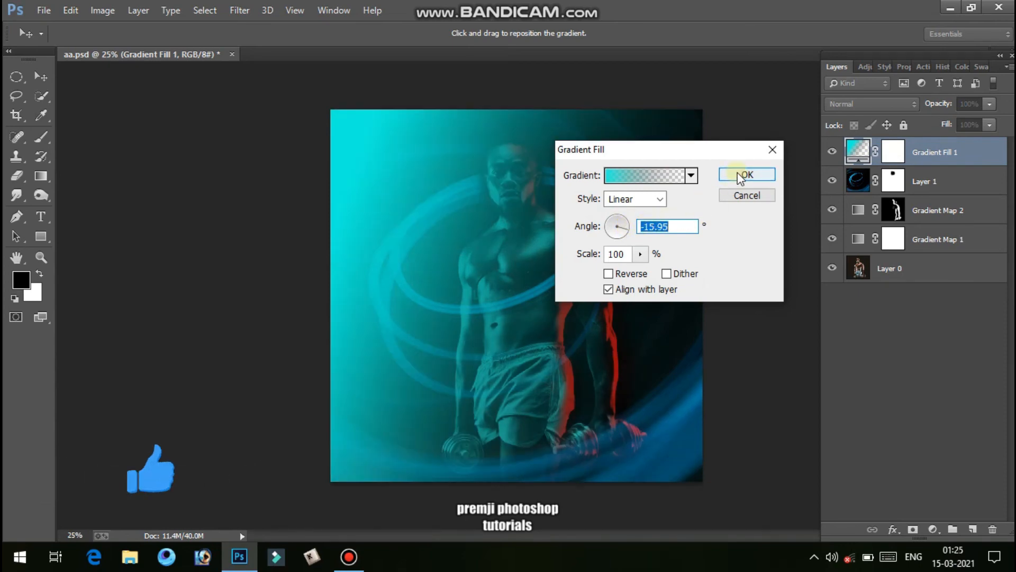
# Try out the blend modes from Dissolve through Luminosity one after another on the gradient fill layer.
pyautogui.click(875, 105)
pyautogui.click(875, 106)
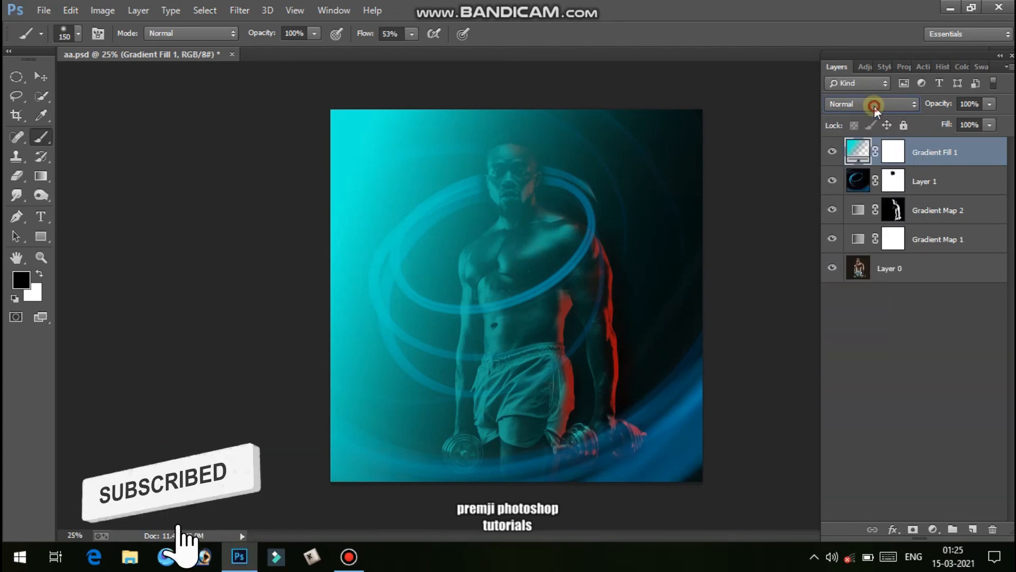
pyautogui.click(876, 108)
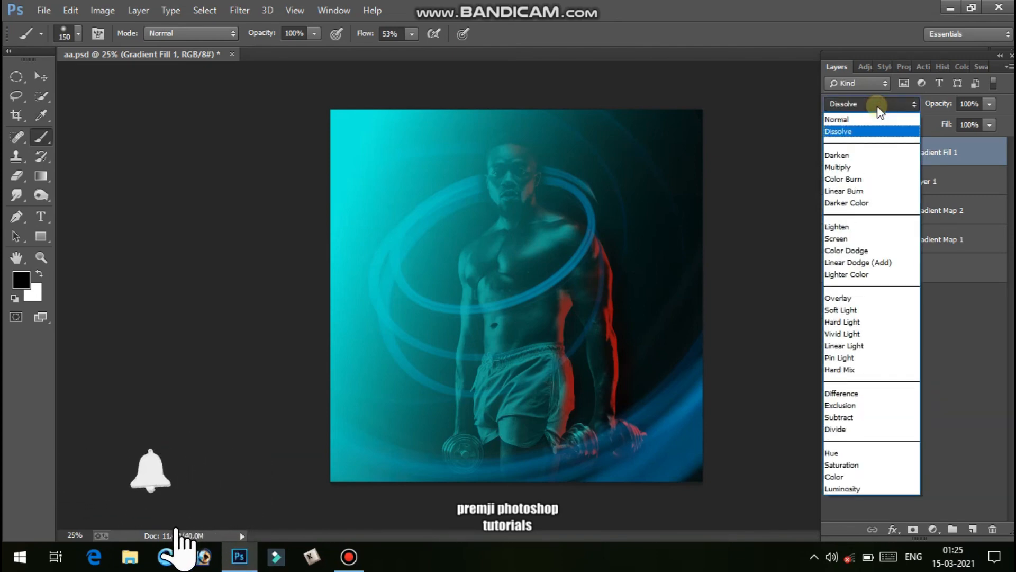
pyautogui.click(877, 107)
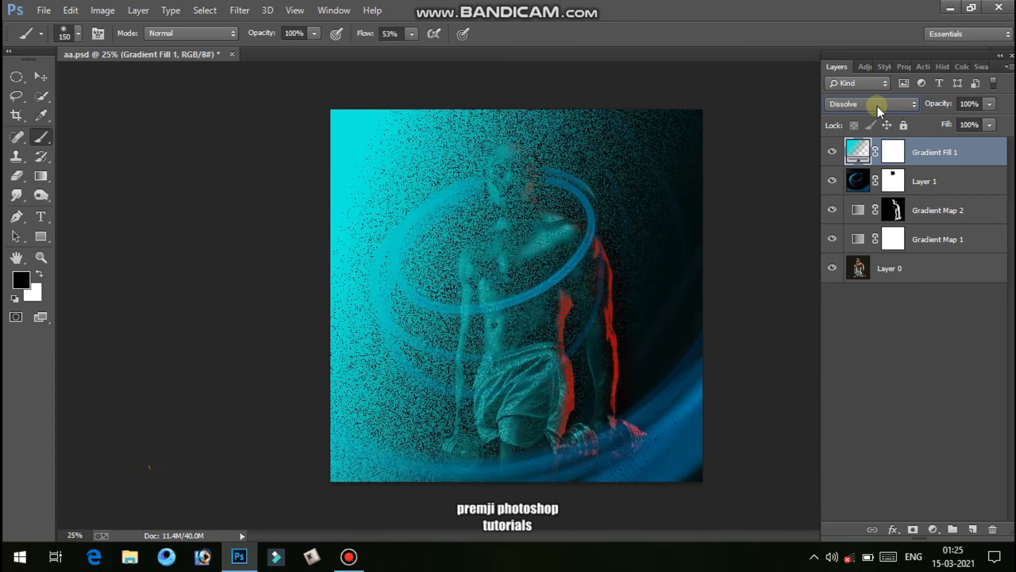
pyautogui.click(878, 106)
pyautogui.click(878, 106)
pyautogui.press('Down')
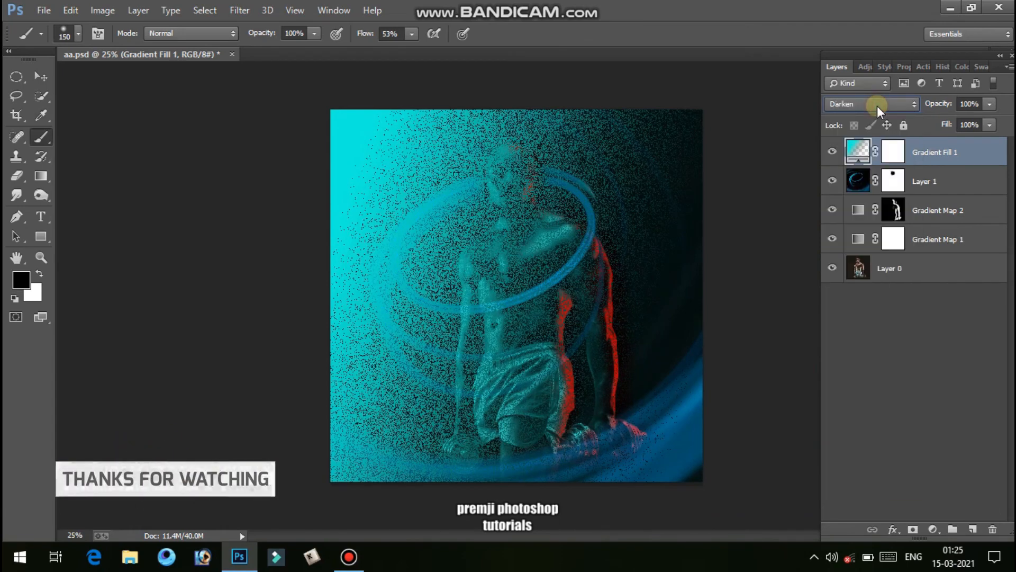
pyautogui.press('Down')
pyautogui.press('Down')
pyautogui.press('Down')
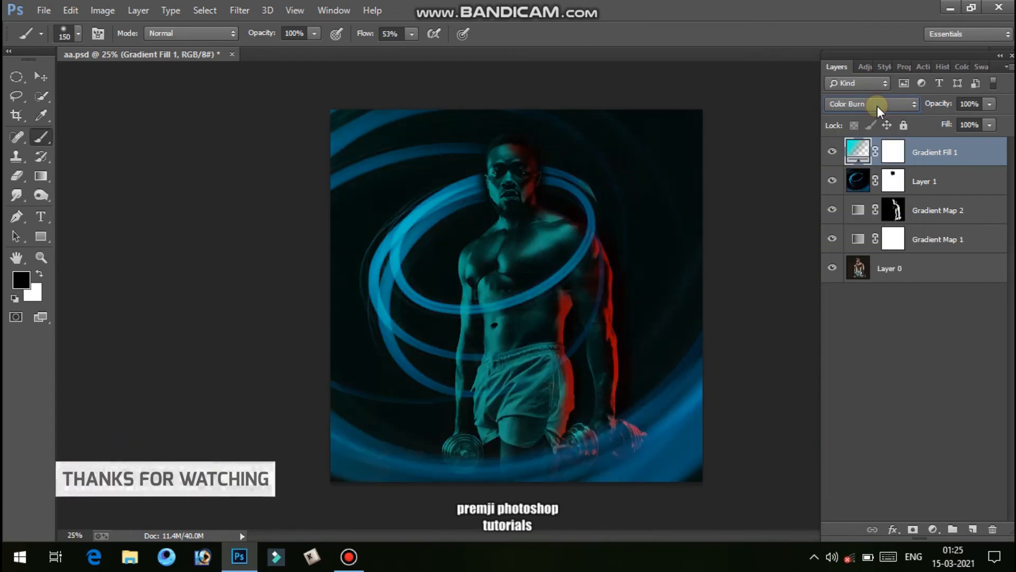
pyautogui.press('Down')
pyautogui.press('Down')
pyautogui.press('Down')
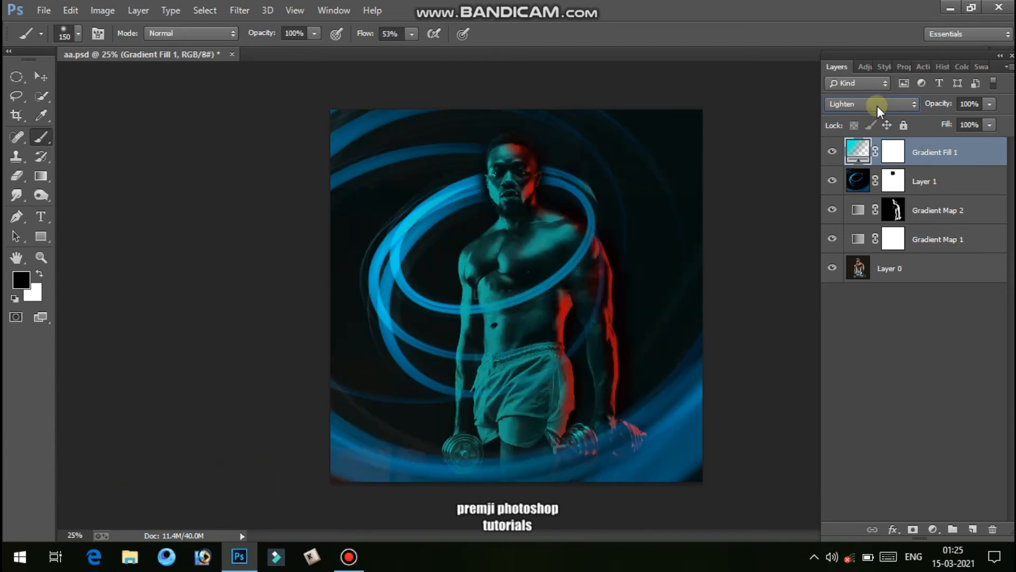
pyautogui.press('Down')
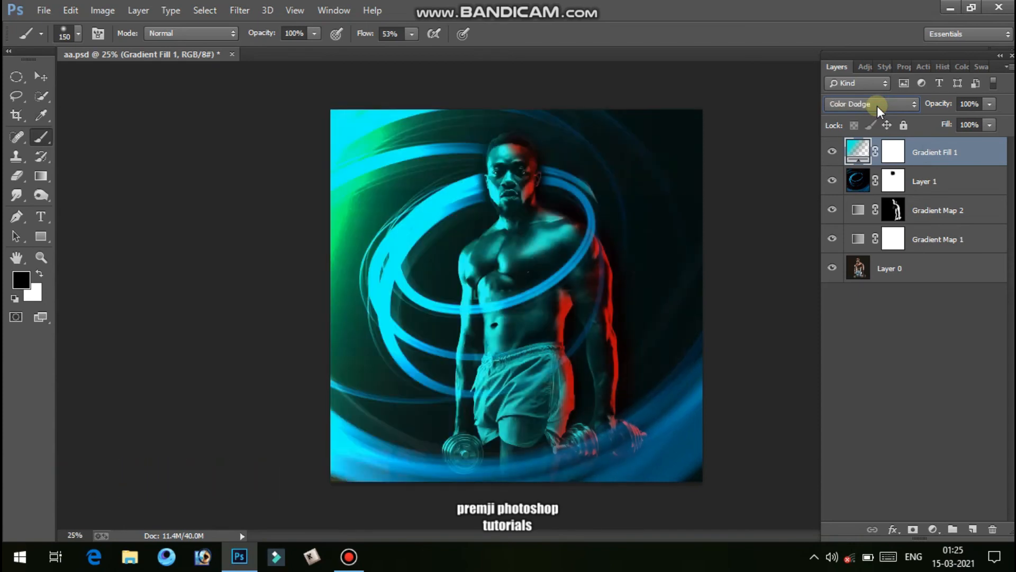
pyautogui.press('Down')
pyautogui.press('Down')
pyautogui.press('Down')
pyautogui.press('Down')
pyautogui.press('Down')
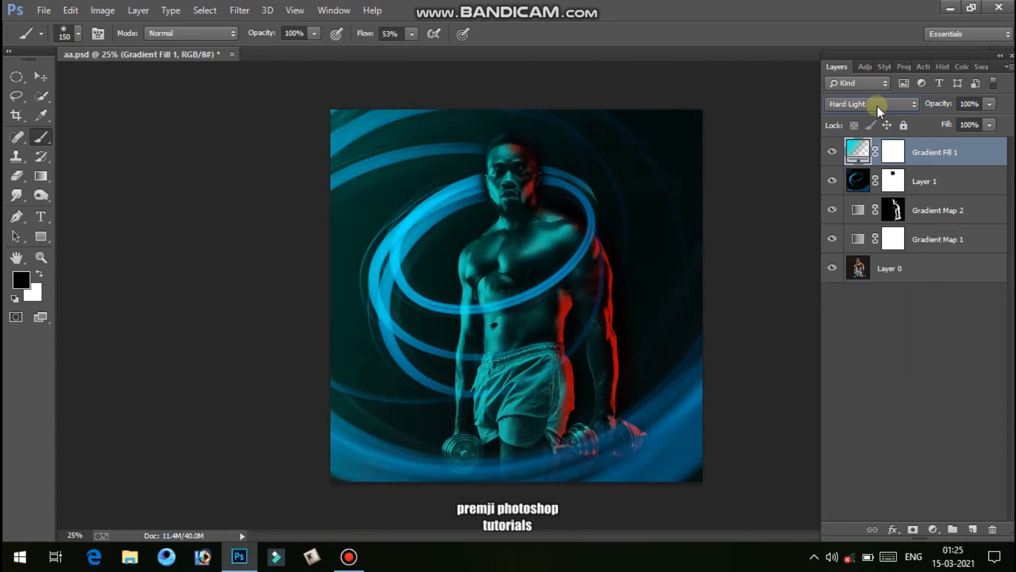
pyautogui.press('Down')
pyautogui.press('Down')
pyautogui.press('Down')
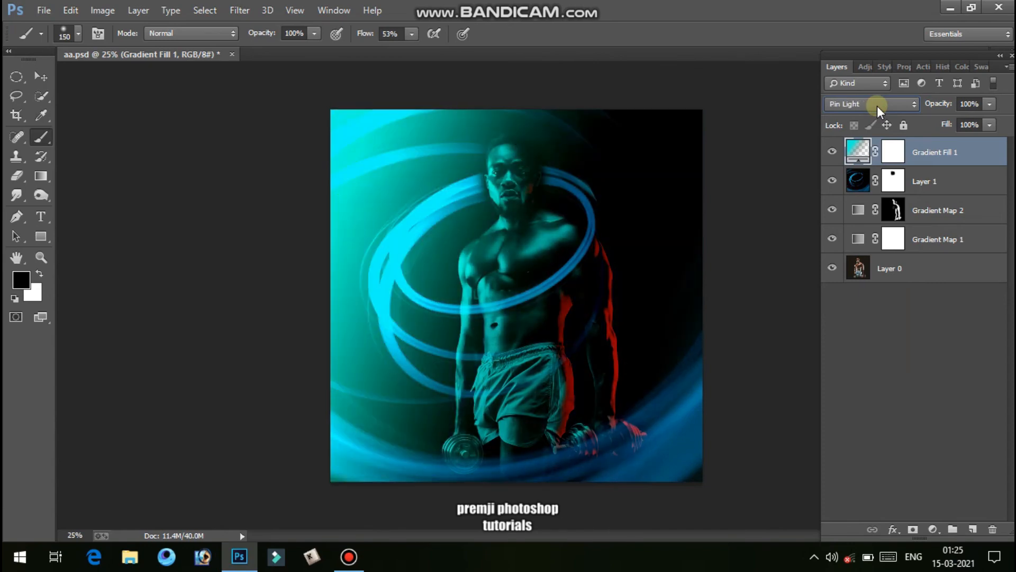
pyautogui.press('Down')
pyautogui.press('Down')
pyautogui.press('Down')
pyautogui.press('Down')
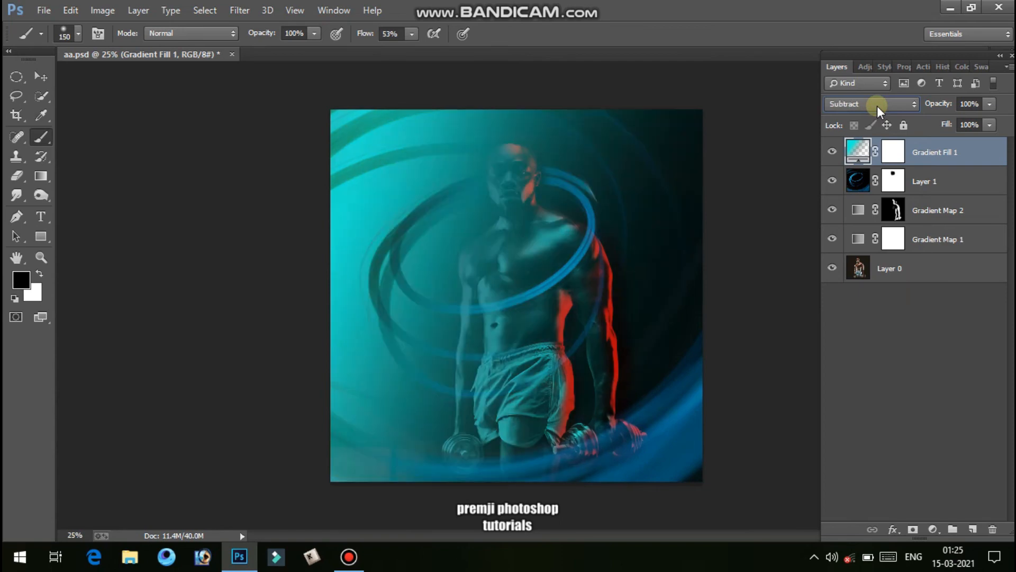
pyautogui.press('Down')
pyautogui.press('Down')
pyautogui.press('Down')
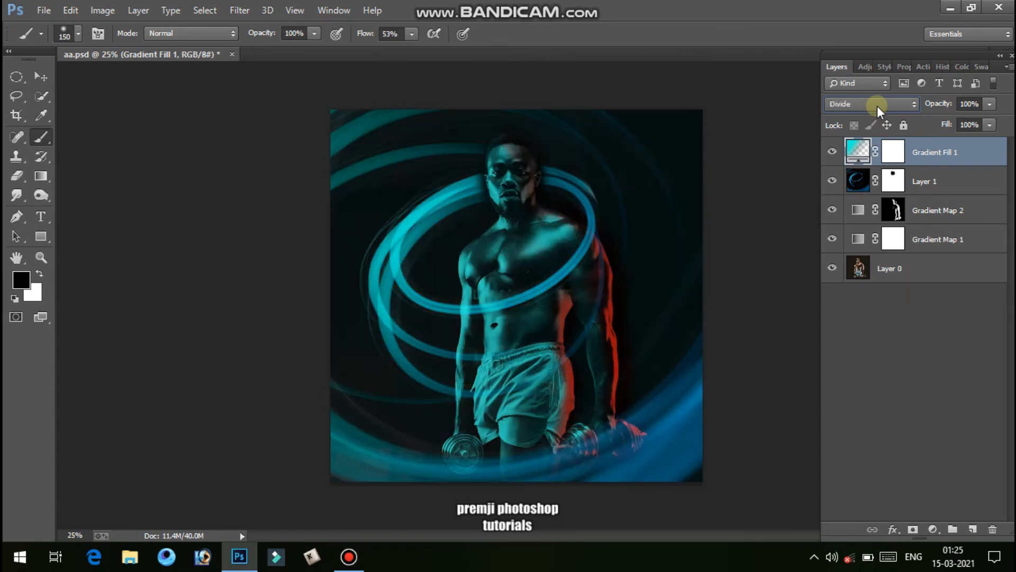
pyautogui.press('Up')
pyautogui.press('Up')
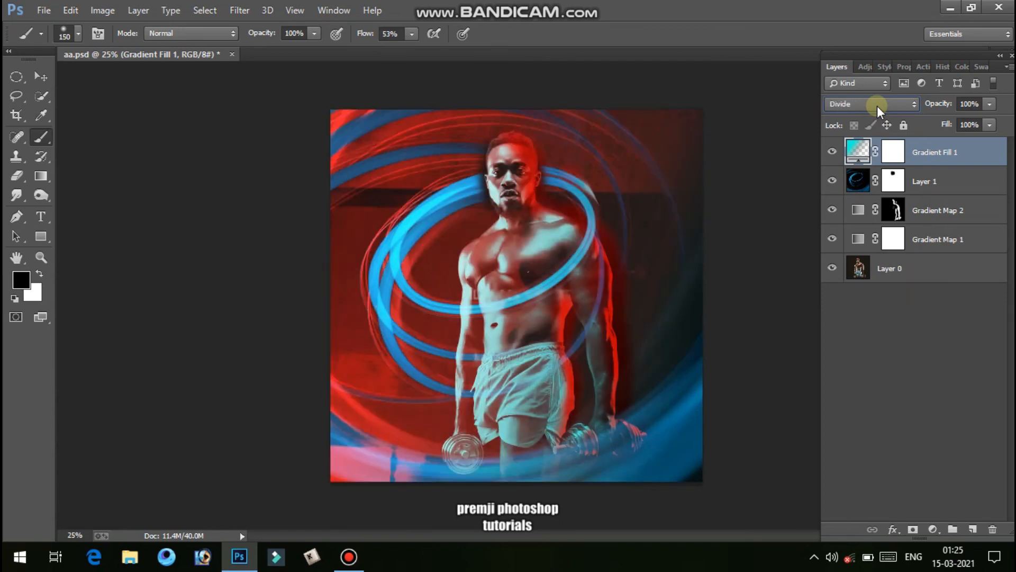
pyautogui.press('Down')
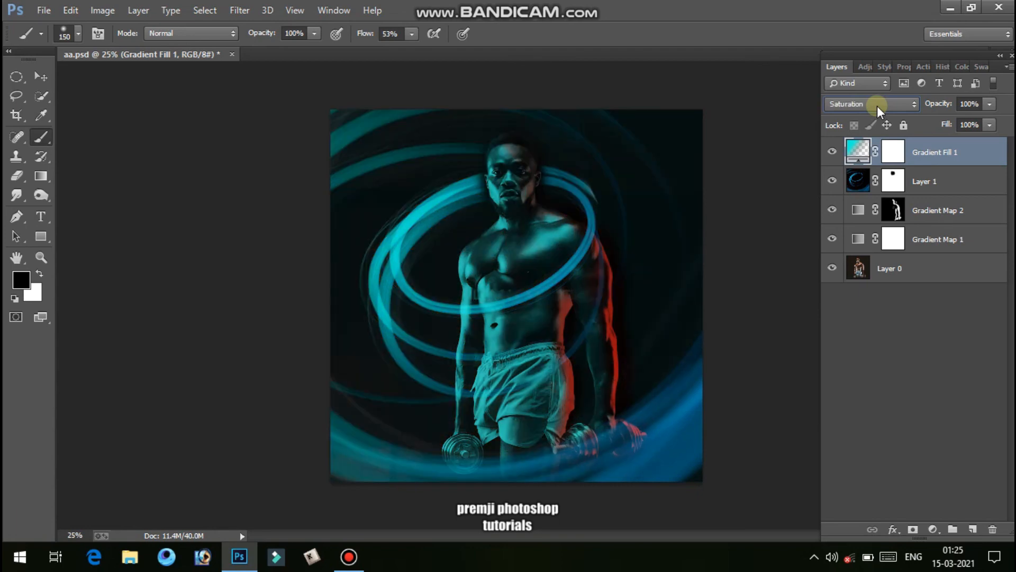
pyautogui.press('Down')
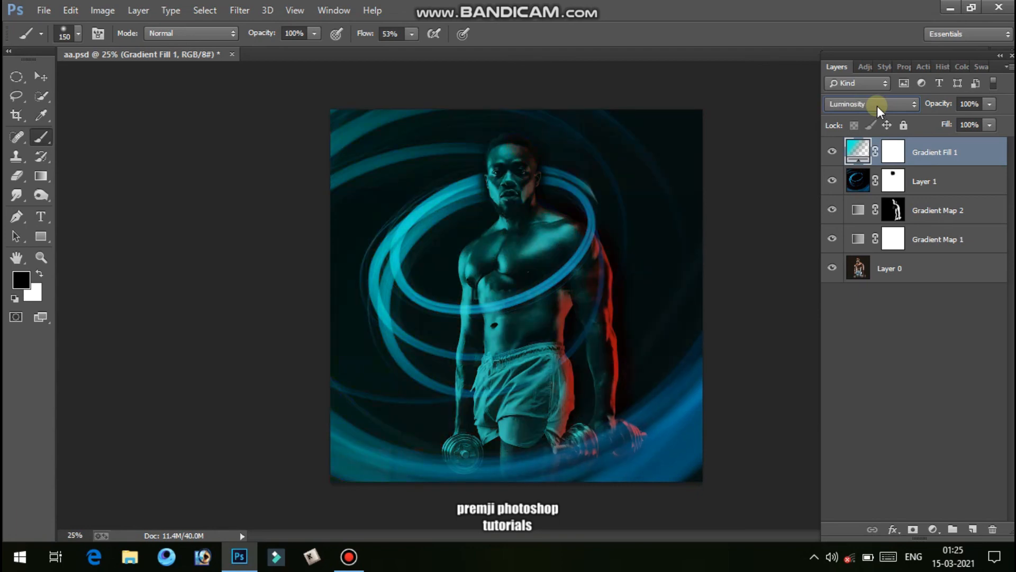
# Set the gradient fill layer's blend mode to Overlay.
pyautogui.press('Up')
pyautogui.press('Up')
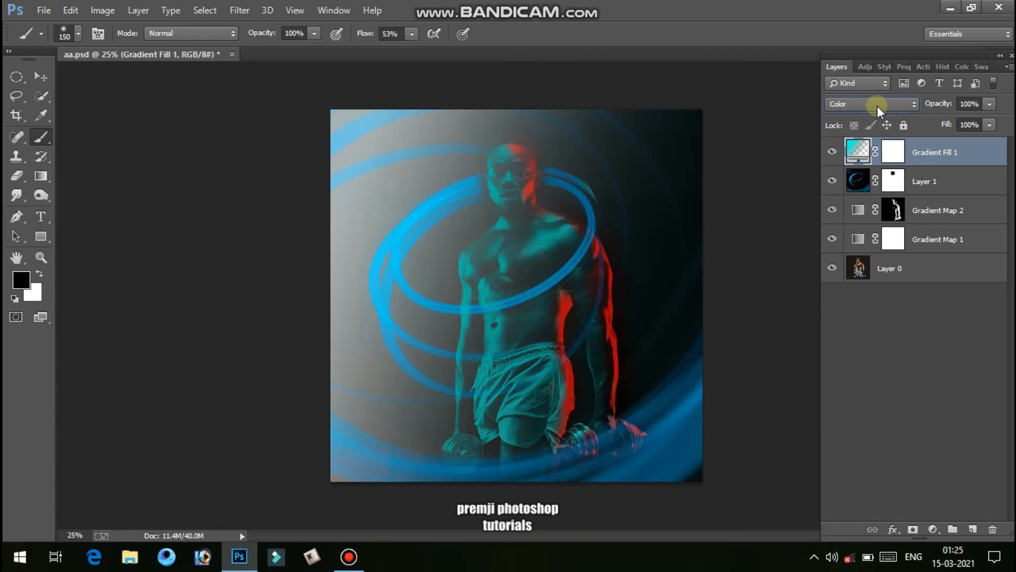
pyautogui.press('Up')
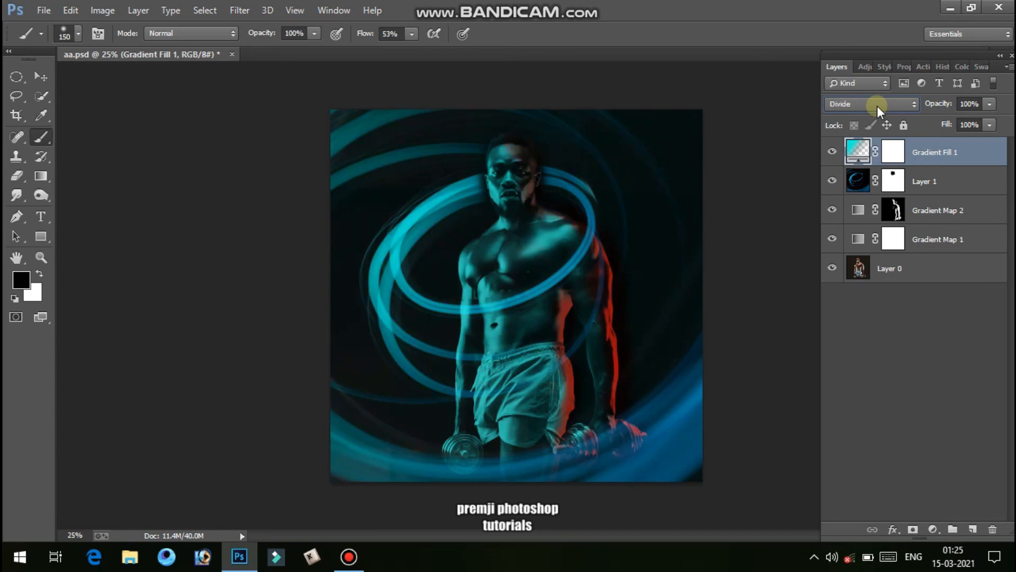
pyautogui.press('Up')
pyautogui.press('Up')
pyautogui.press('Up')
pyautogui.press('Up')
pyautogui.press('Up')
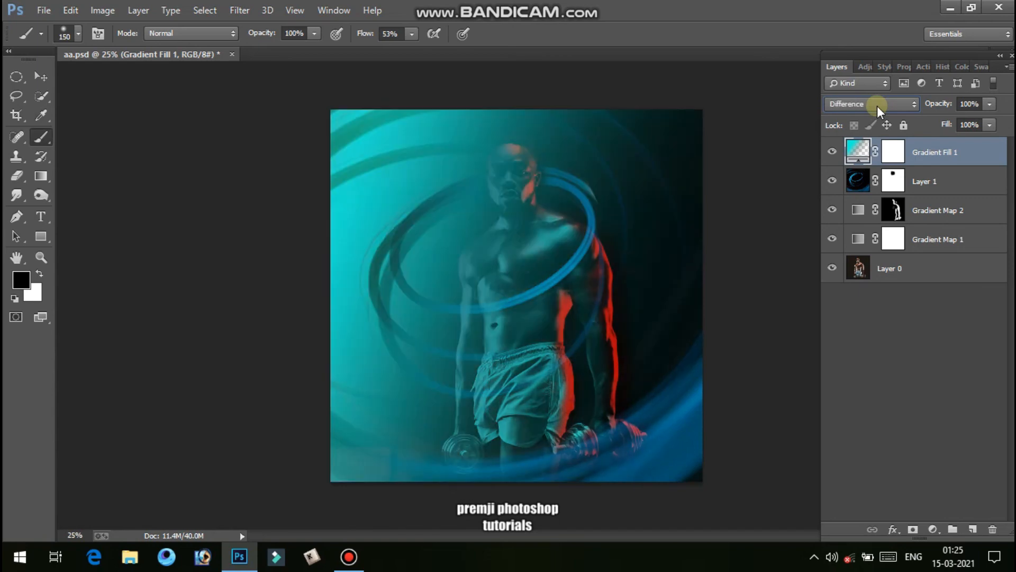
pyautogui.press('Up')
pyautogui.press('Up')
pyautogui.press('Up')
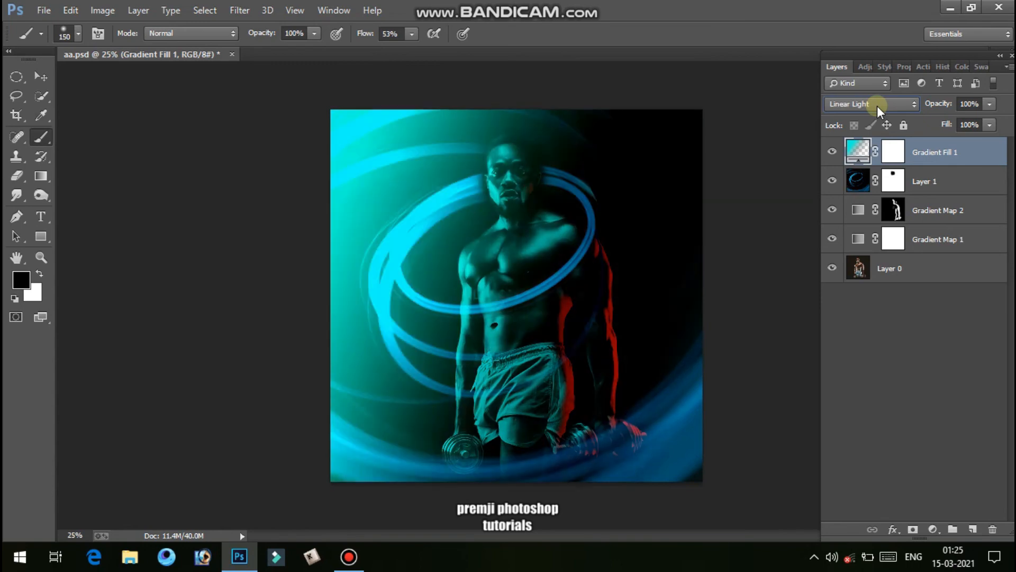
pyautogui.press('Up')
pyautogui.press('Up')
pyautogui.press('Up')
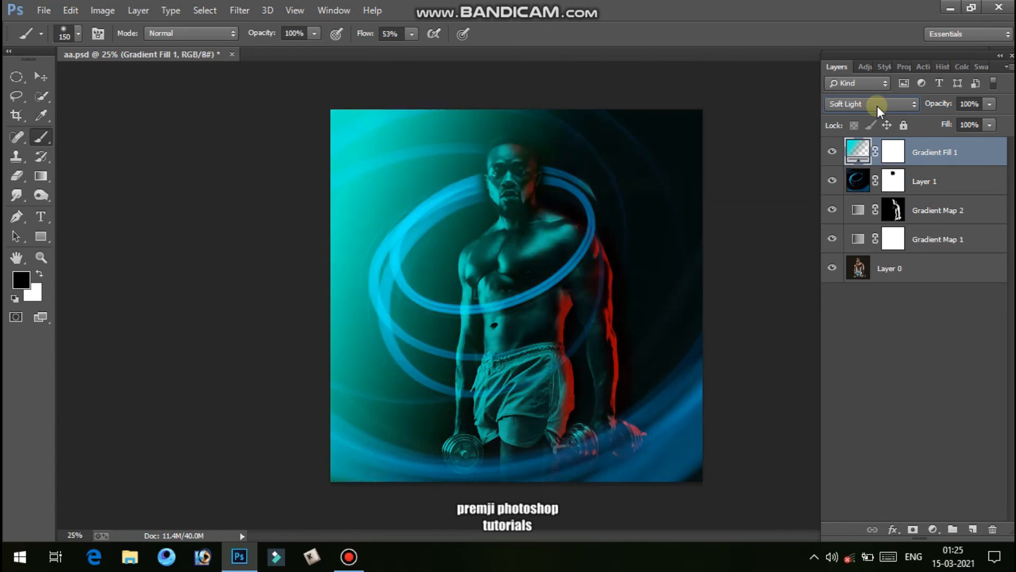
pyautogui.press('Down')
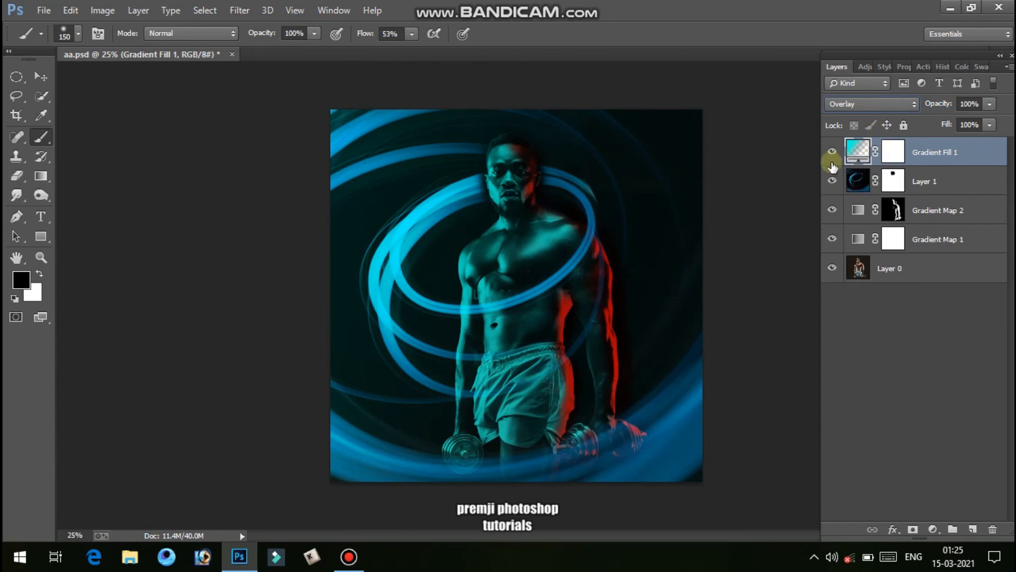
# Examine the blended light up close on the man's torso, and compare the image with and without the gradient fill layer.
pyautogui.hotkey('ctrl', '+')
pyautogui.hotkey('ctrl', '+')
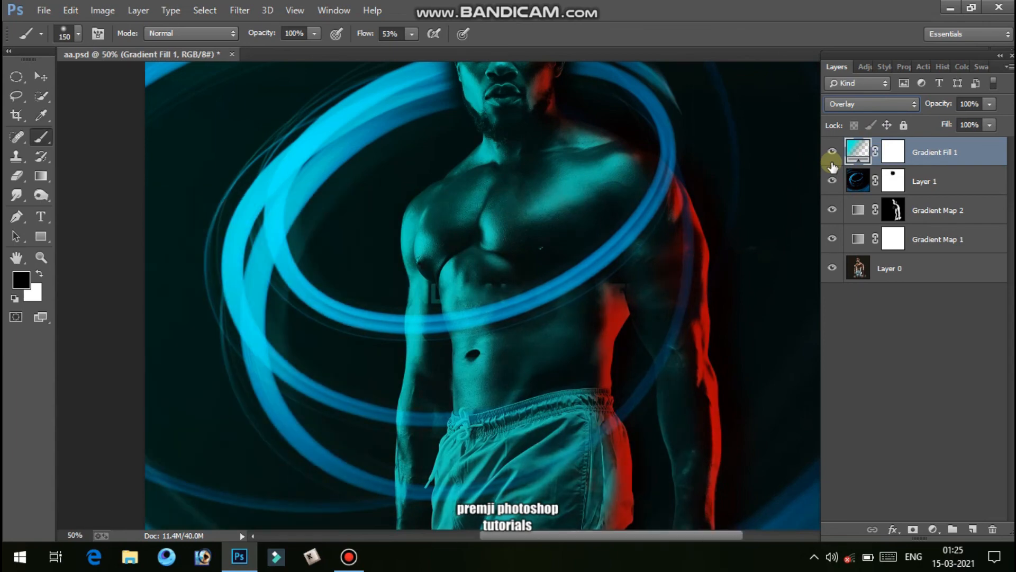
pyautogui.hotkey('ctrl', '-')
pyautogui.hotkey('ctrl', '-')
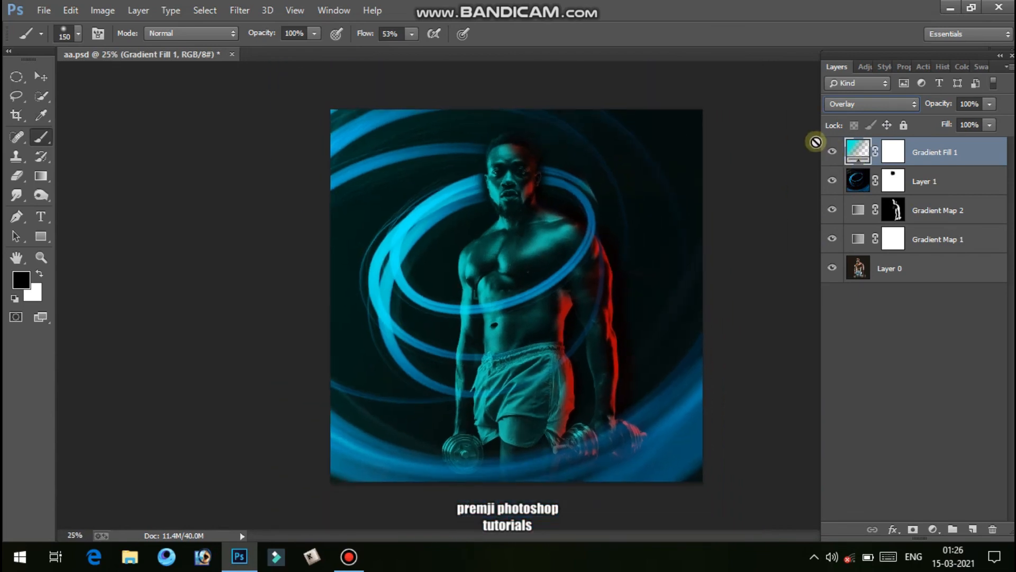
pyautogui.click(833, 152)
pyautogui.click(833, 152)
pyautogui.click(833, 152)
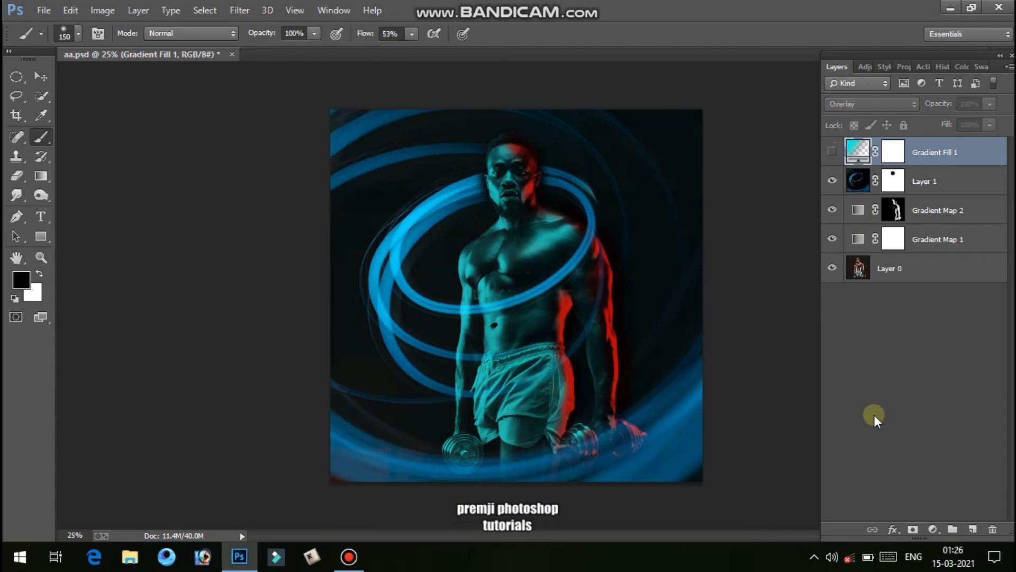